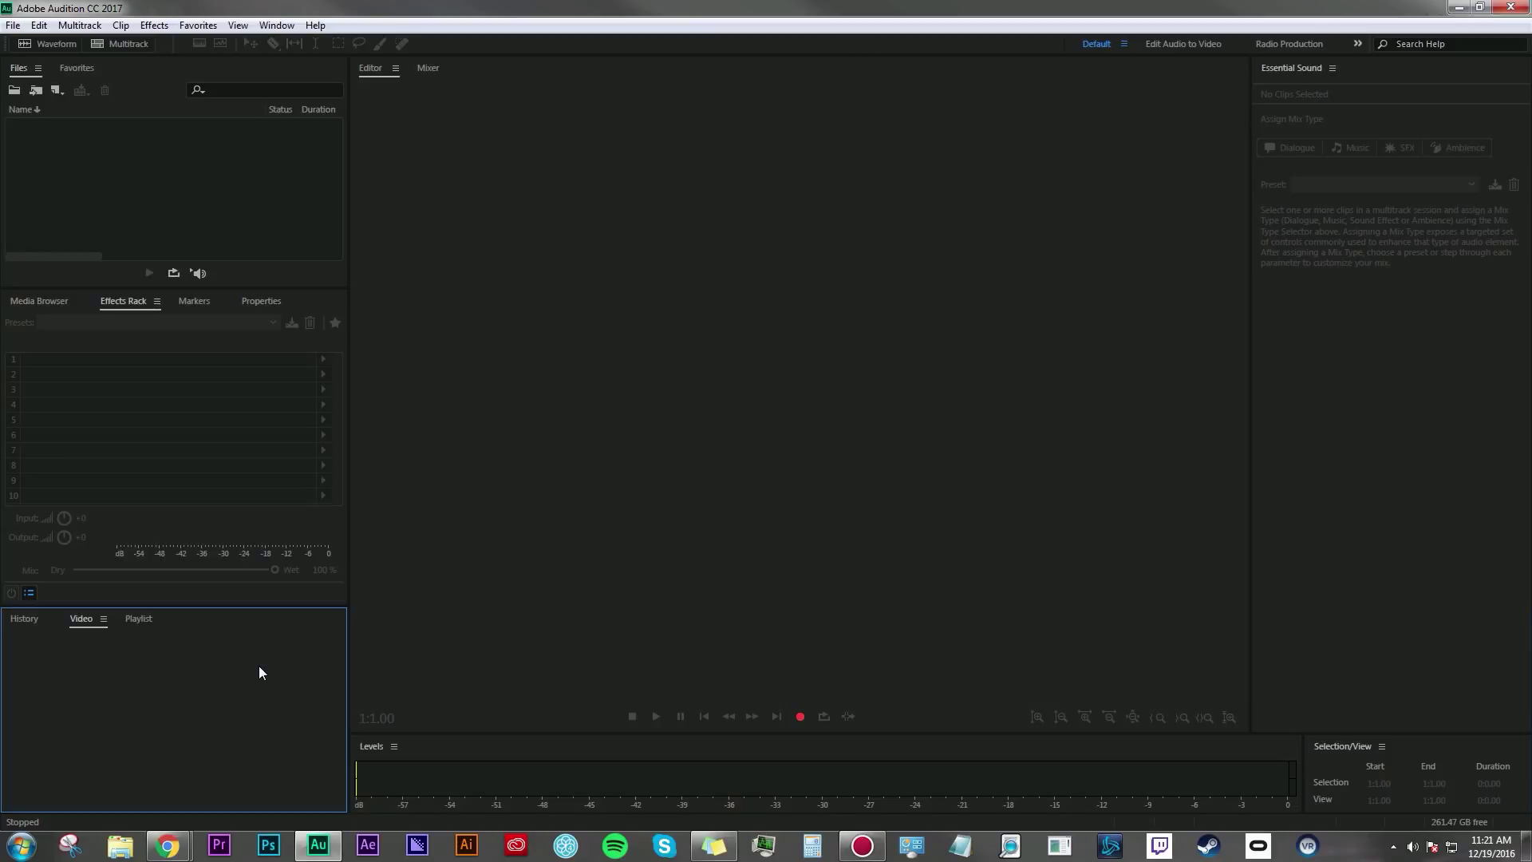
# Create a new stereo audio file named 'Voice Over' at 48000 Hz, 32-bit float
pyautogui.click(13, 25)
pyautogui.moveTo(135, 48)
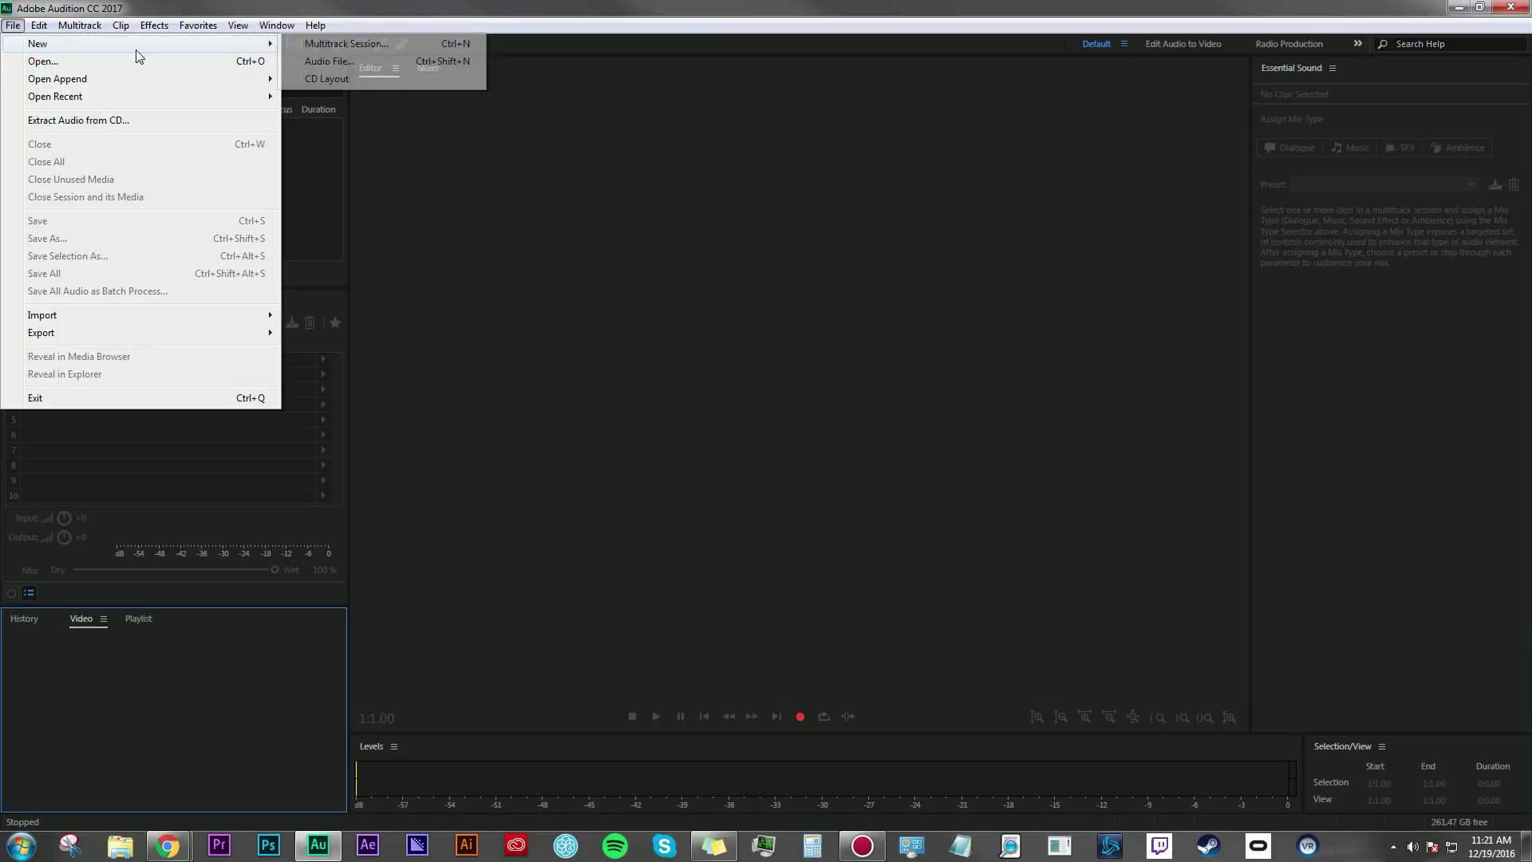
pyautogui.click(354, 64)
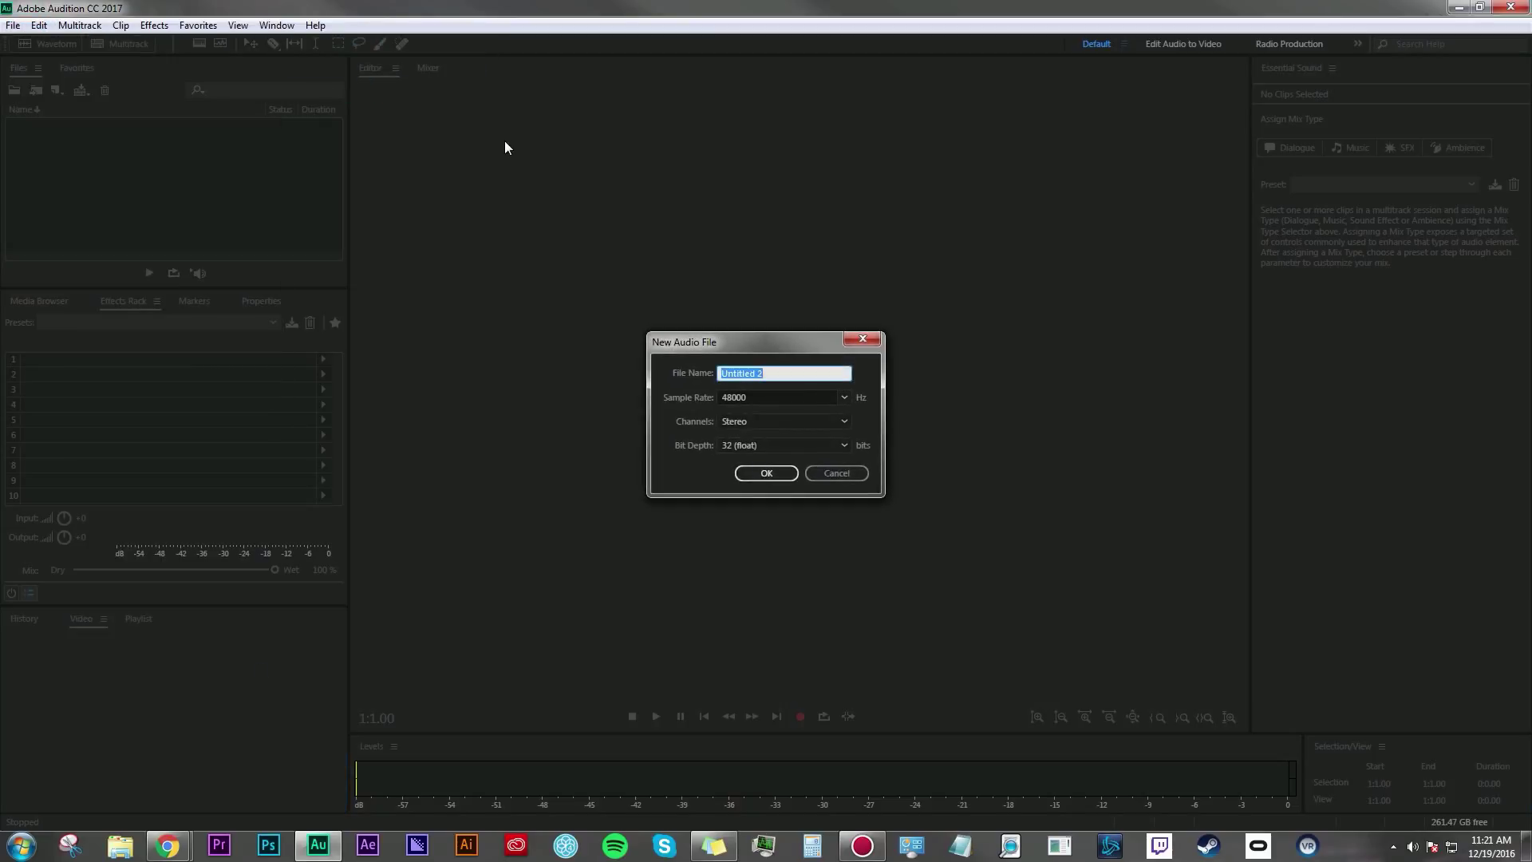
pyautogui.write('Voice Over')
pyautogui.click(768, 421)
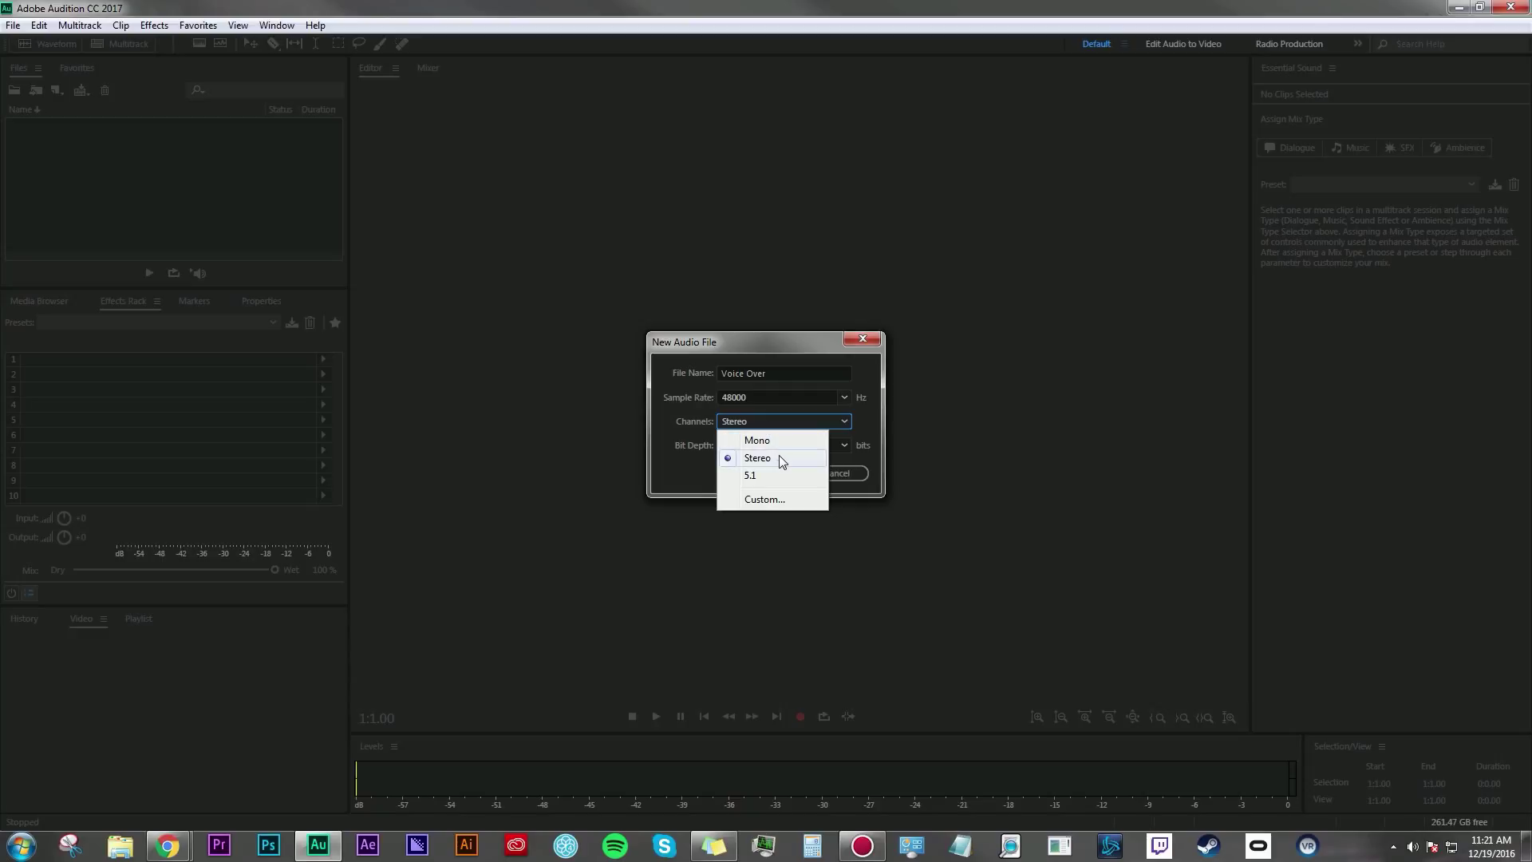
pyautogui.click(780, 457)
pyautogui.click(769, 421)
pyautogui.click(775, 459)
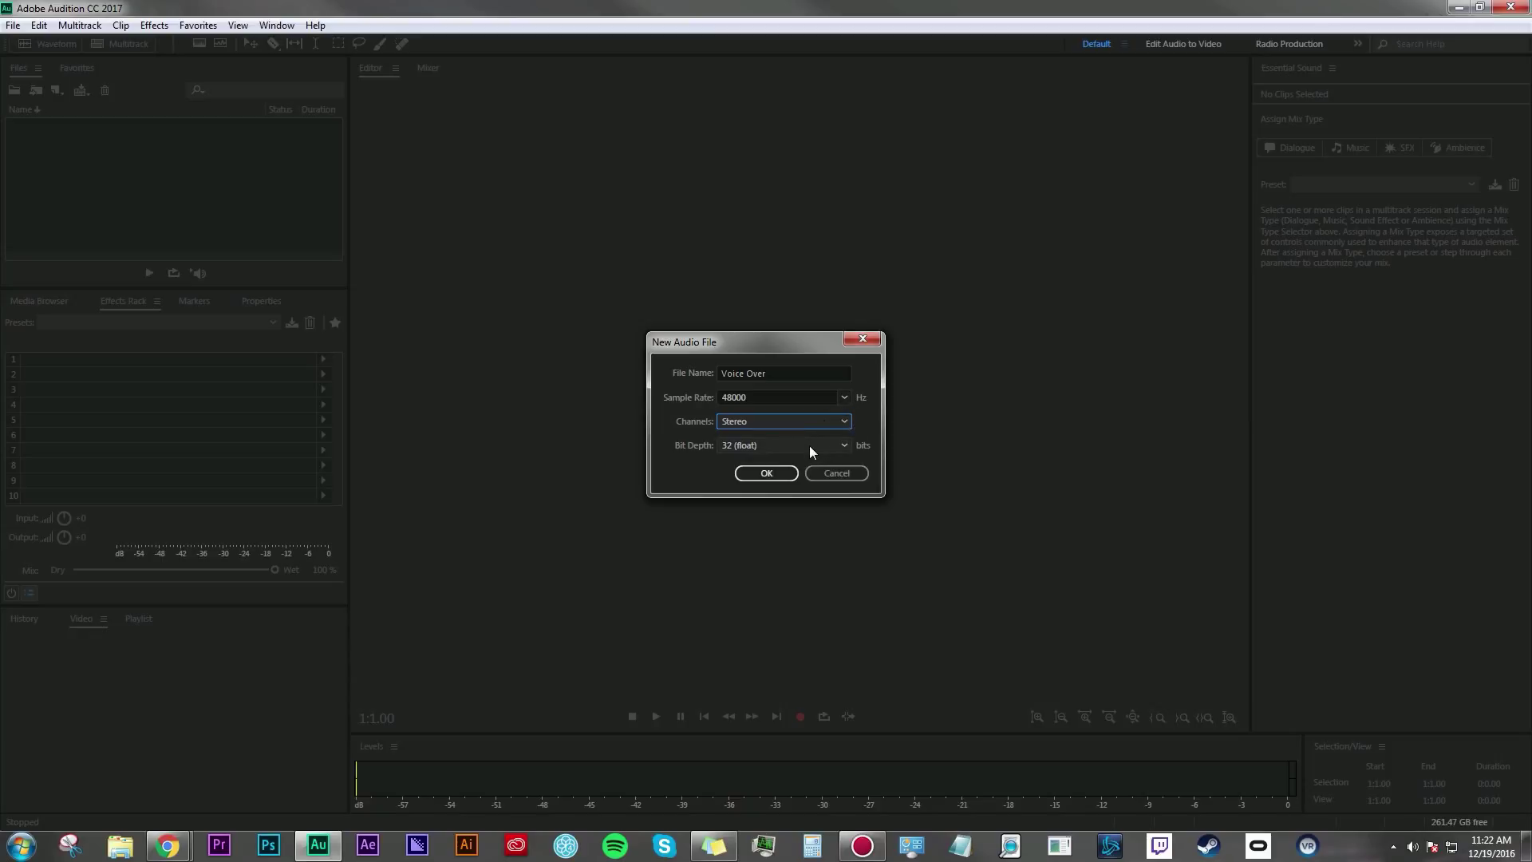
pyautogui.click(778, 474)
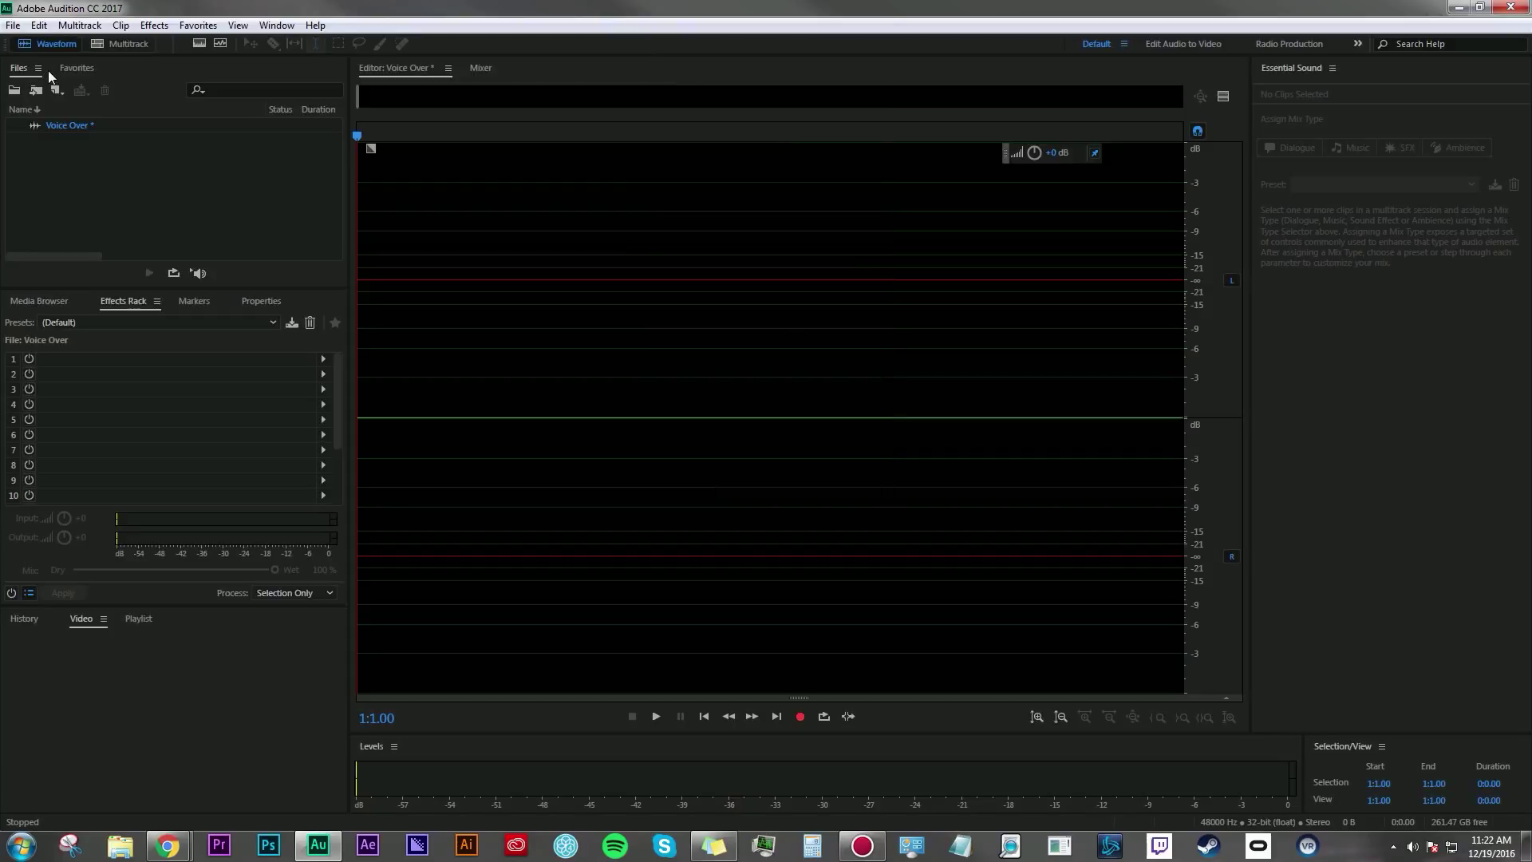
# Select the Voice Over file and bring up the Audio Hardware preferences
pyautogui.click(64, 129)
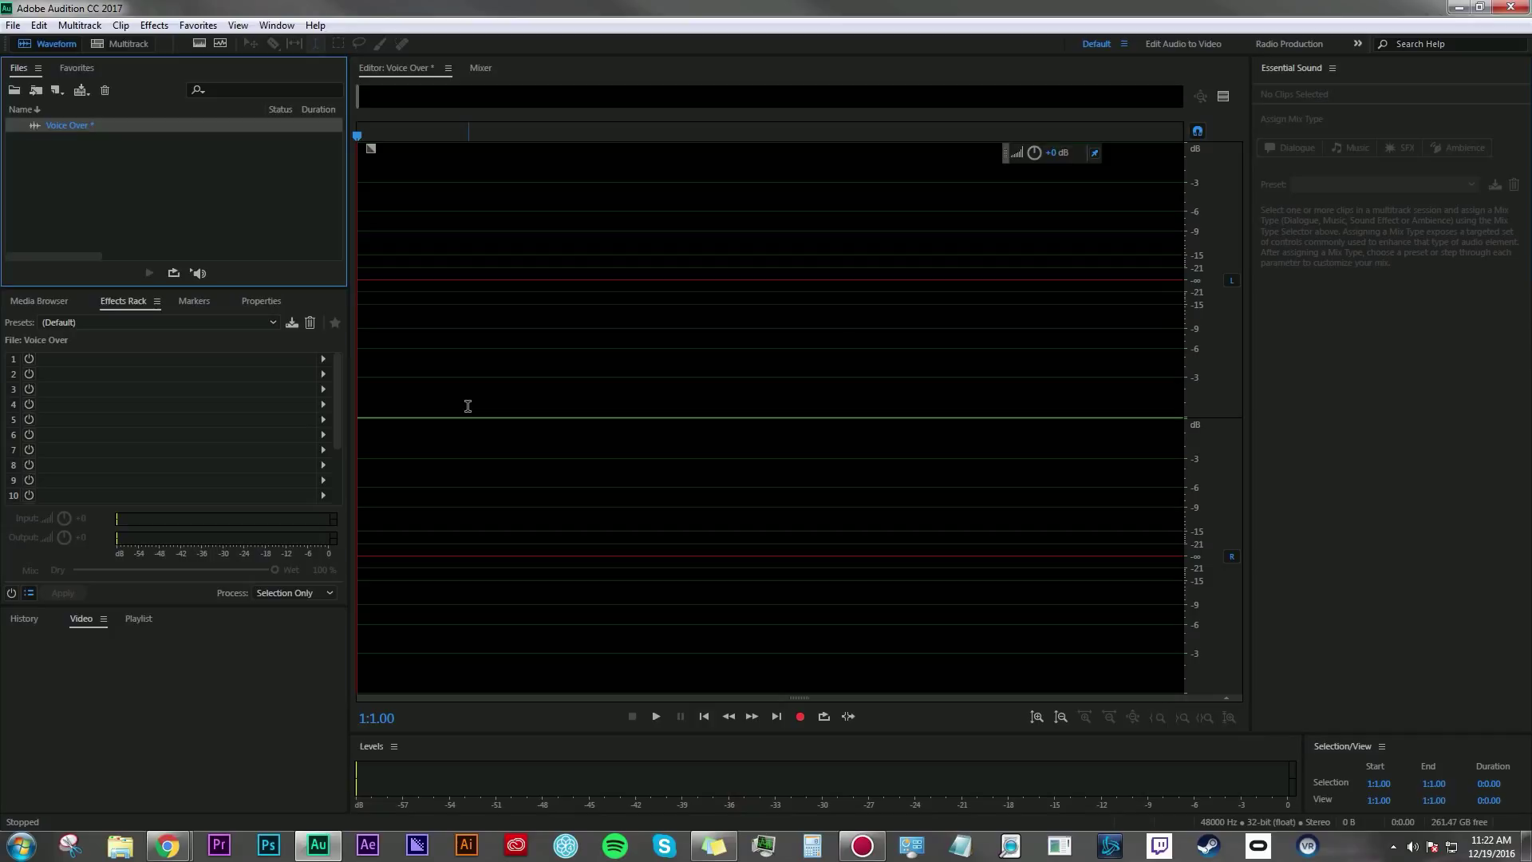
pyautogui.click(35, 28)
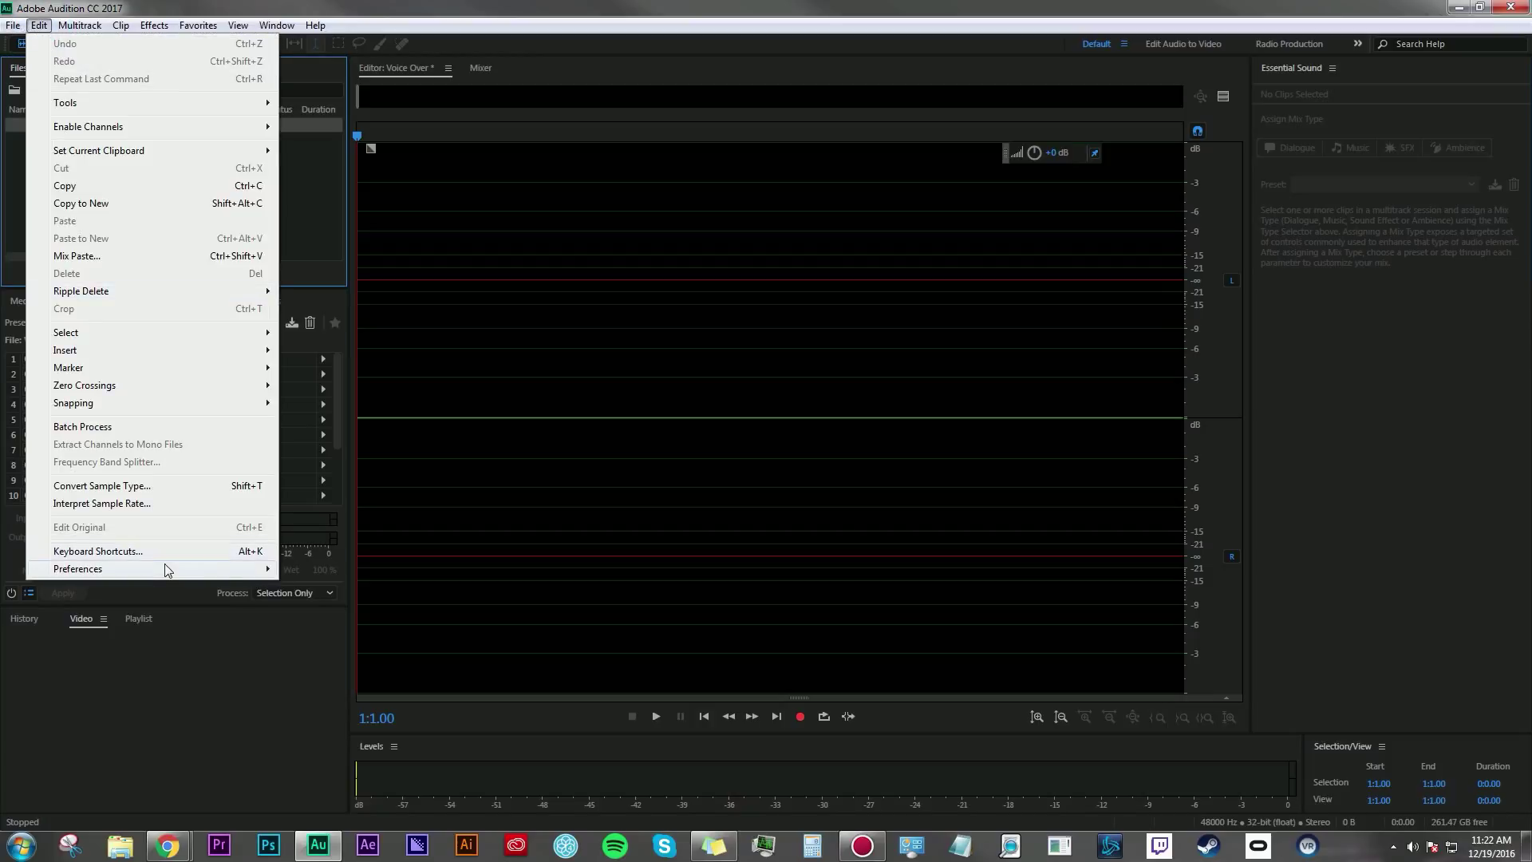
pyautogui.moveTo(166, 568)
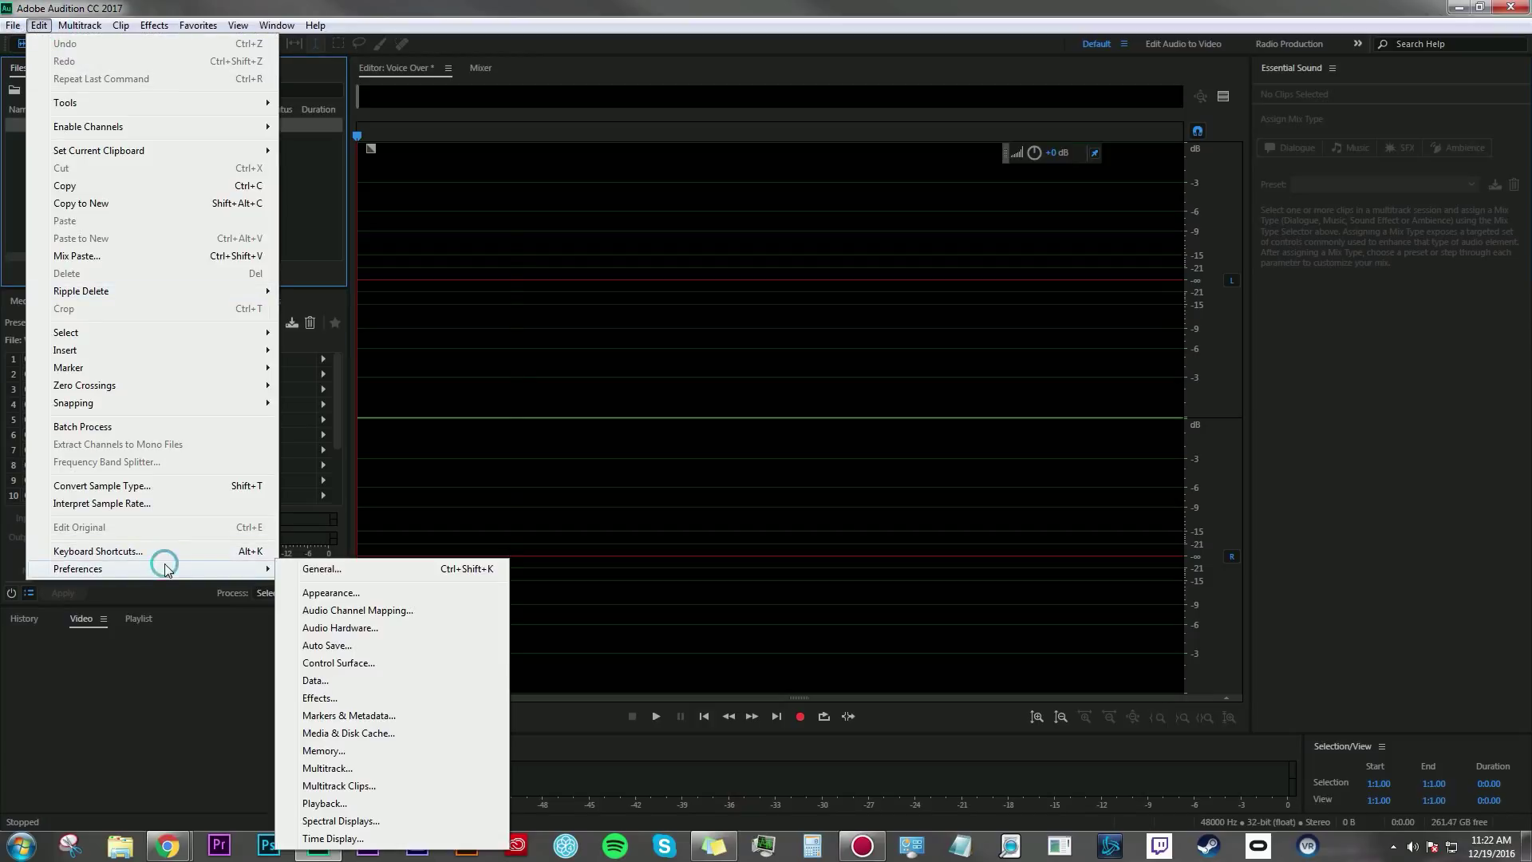
pyautogui.click(357, 631)
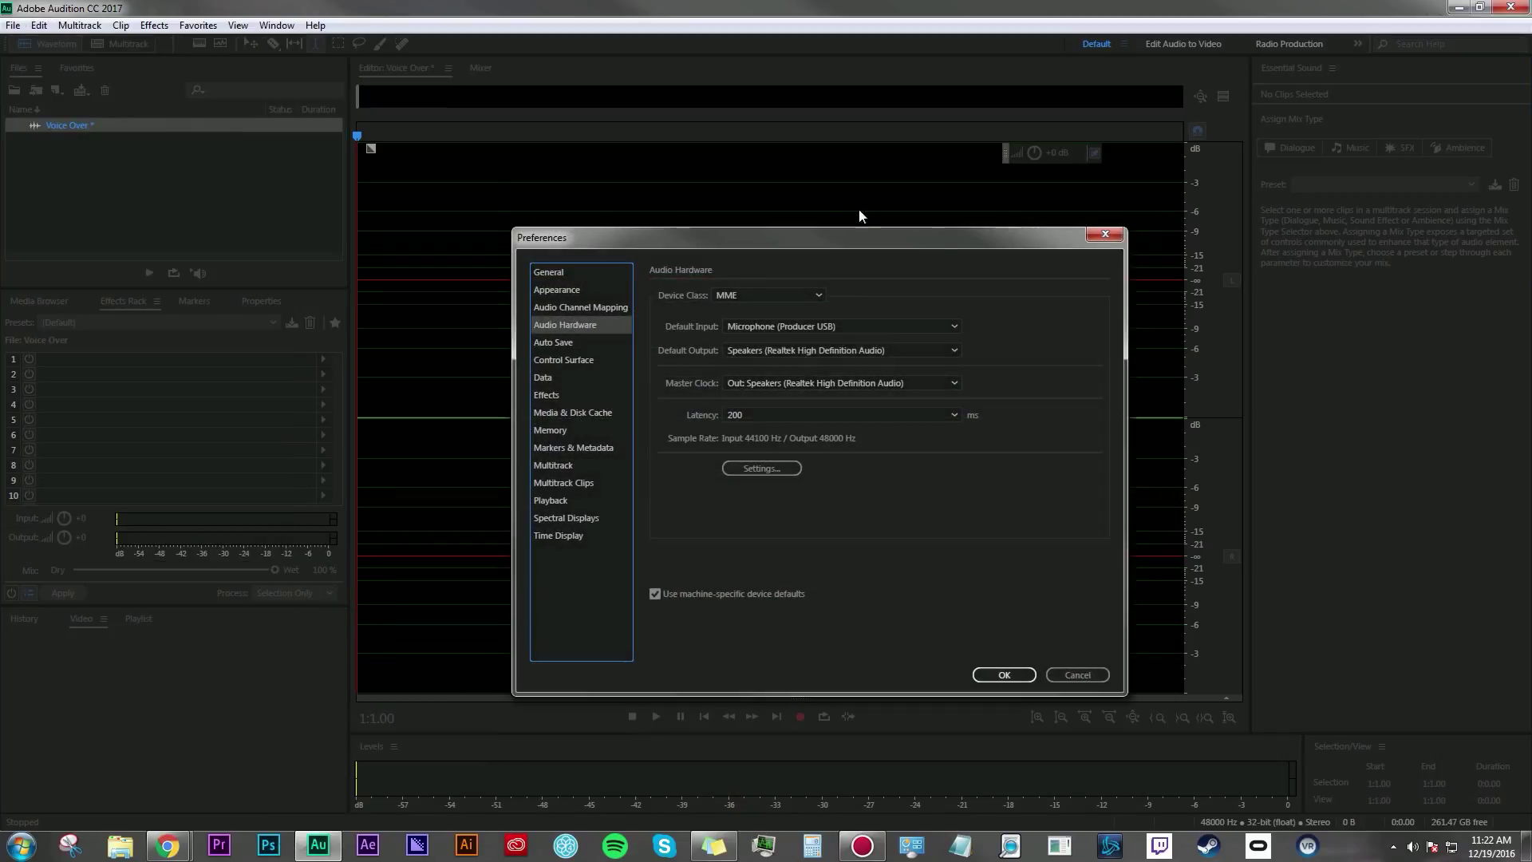
pyautogui.click(780, 295)
pyautogui.click(848, 266)
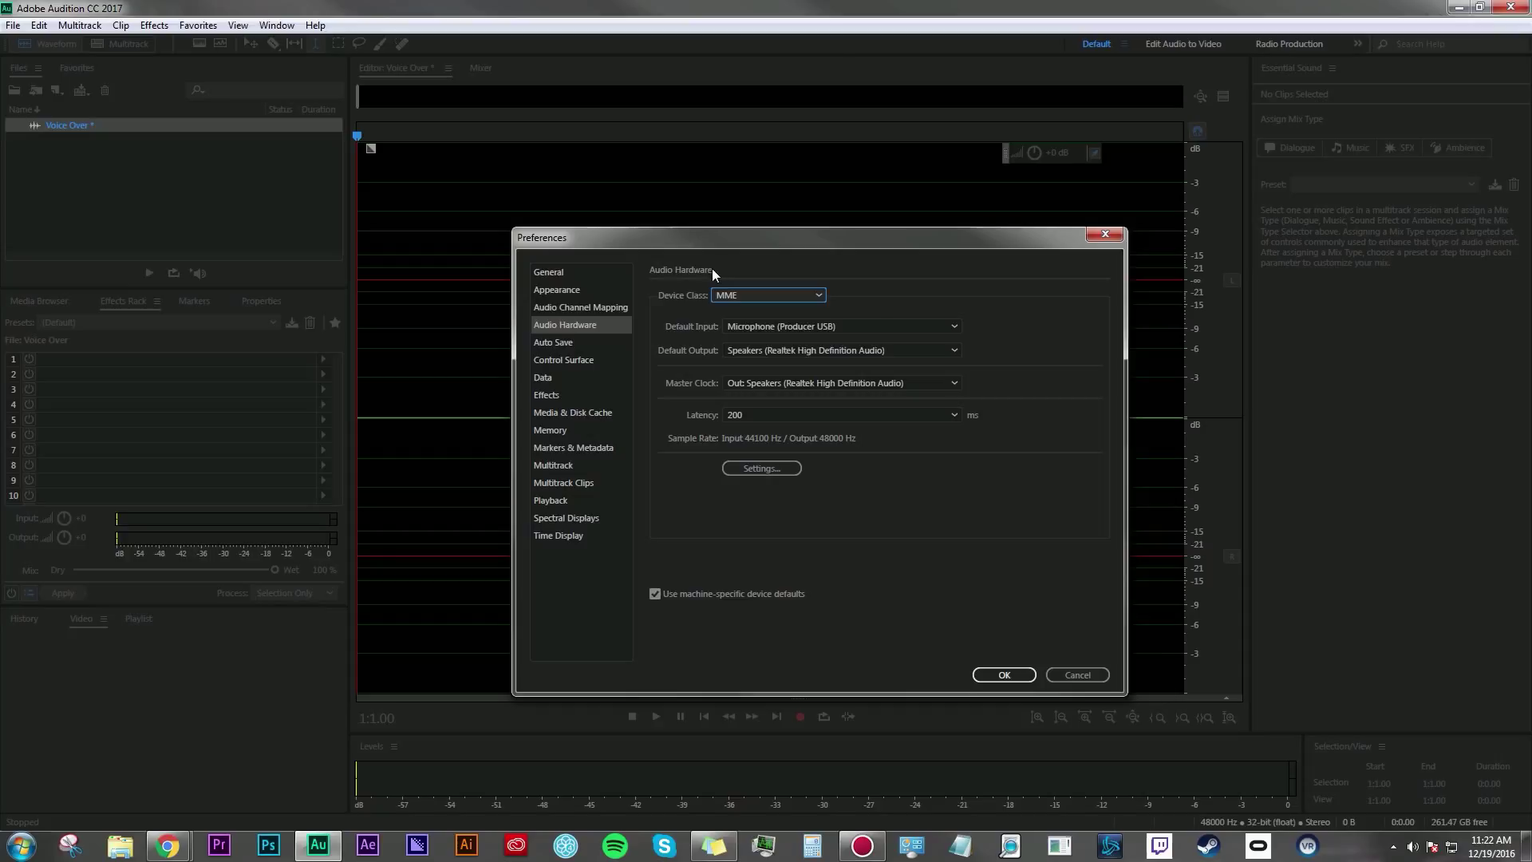
pyautogui.click(758, 296)
pyautogui.click(751, 313)
pyautogui.click(953, 326)
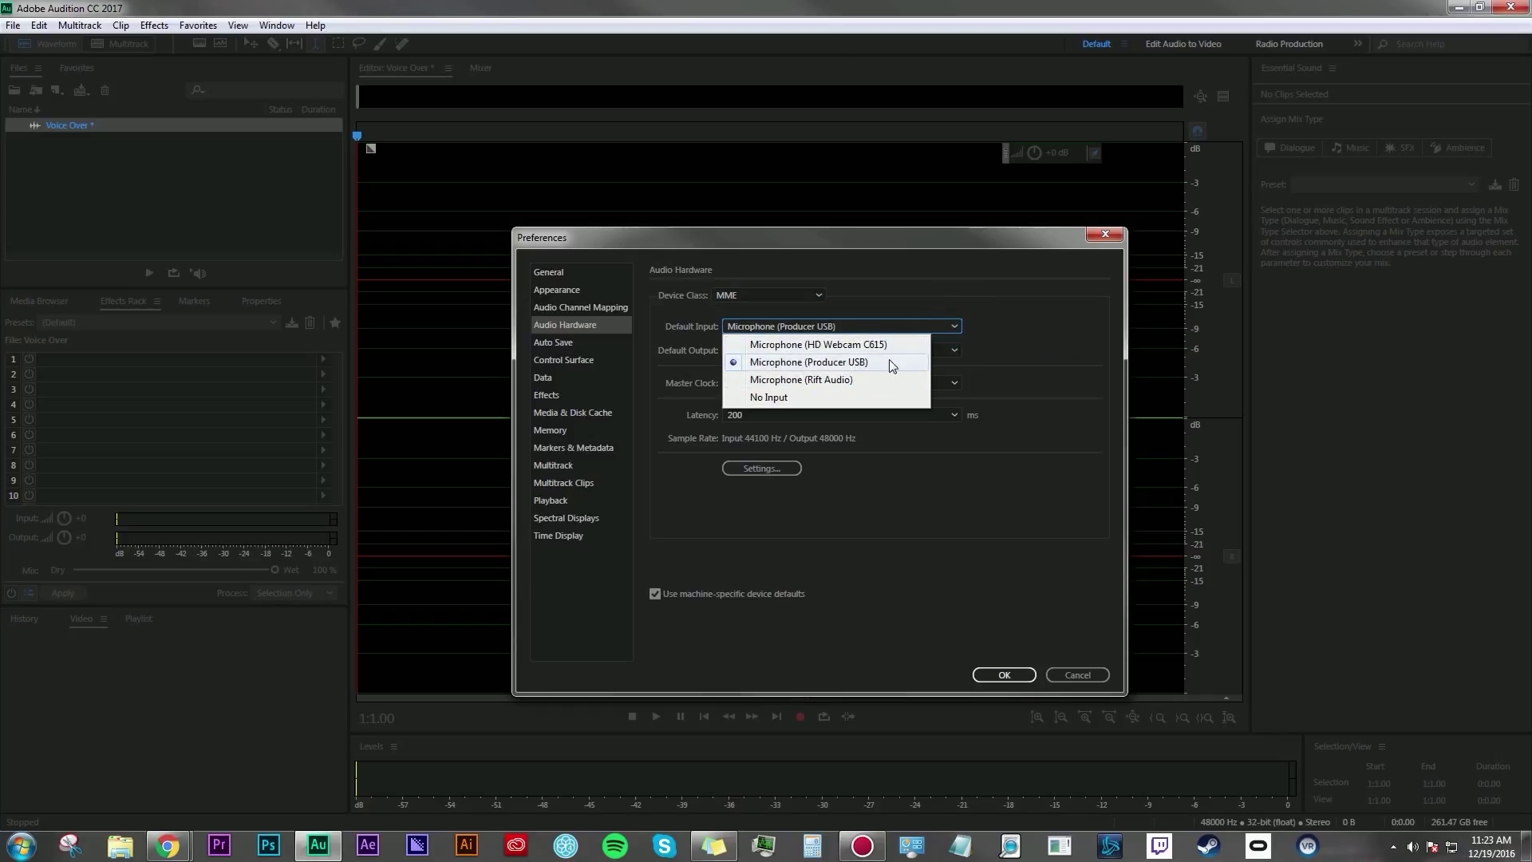
pyautogui.click(862, 366)
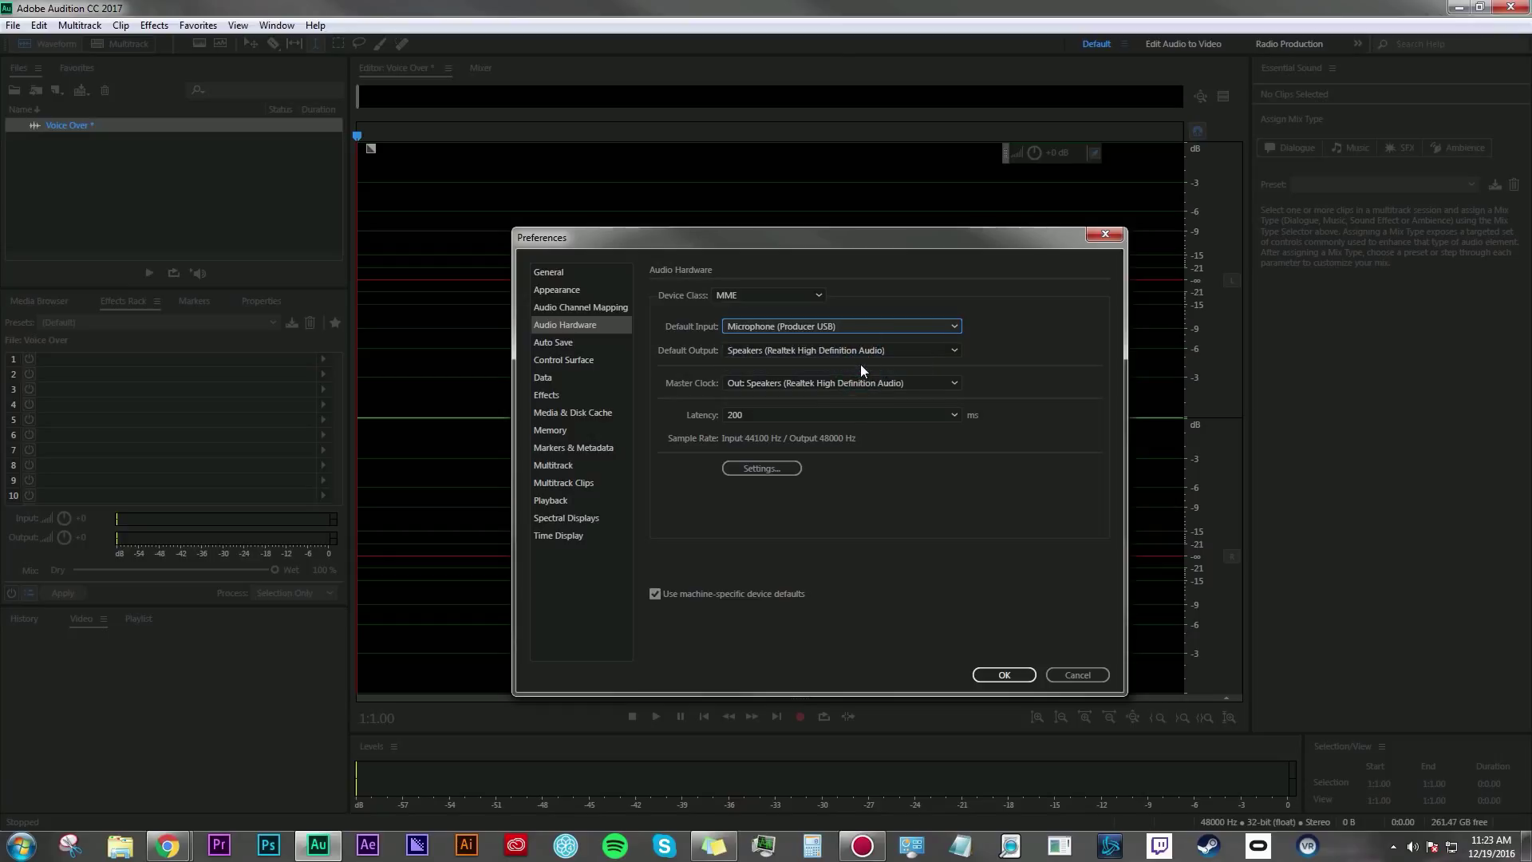
pyautogui.hotkey('alt', 'Down')
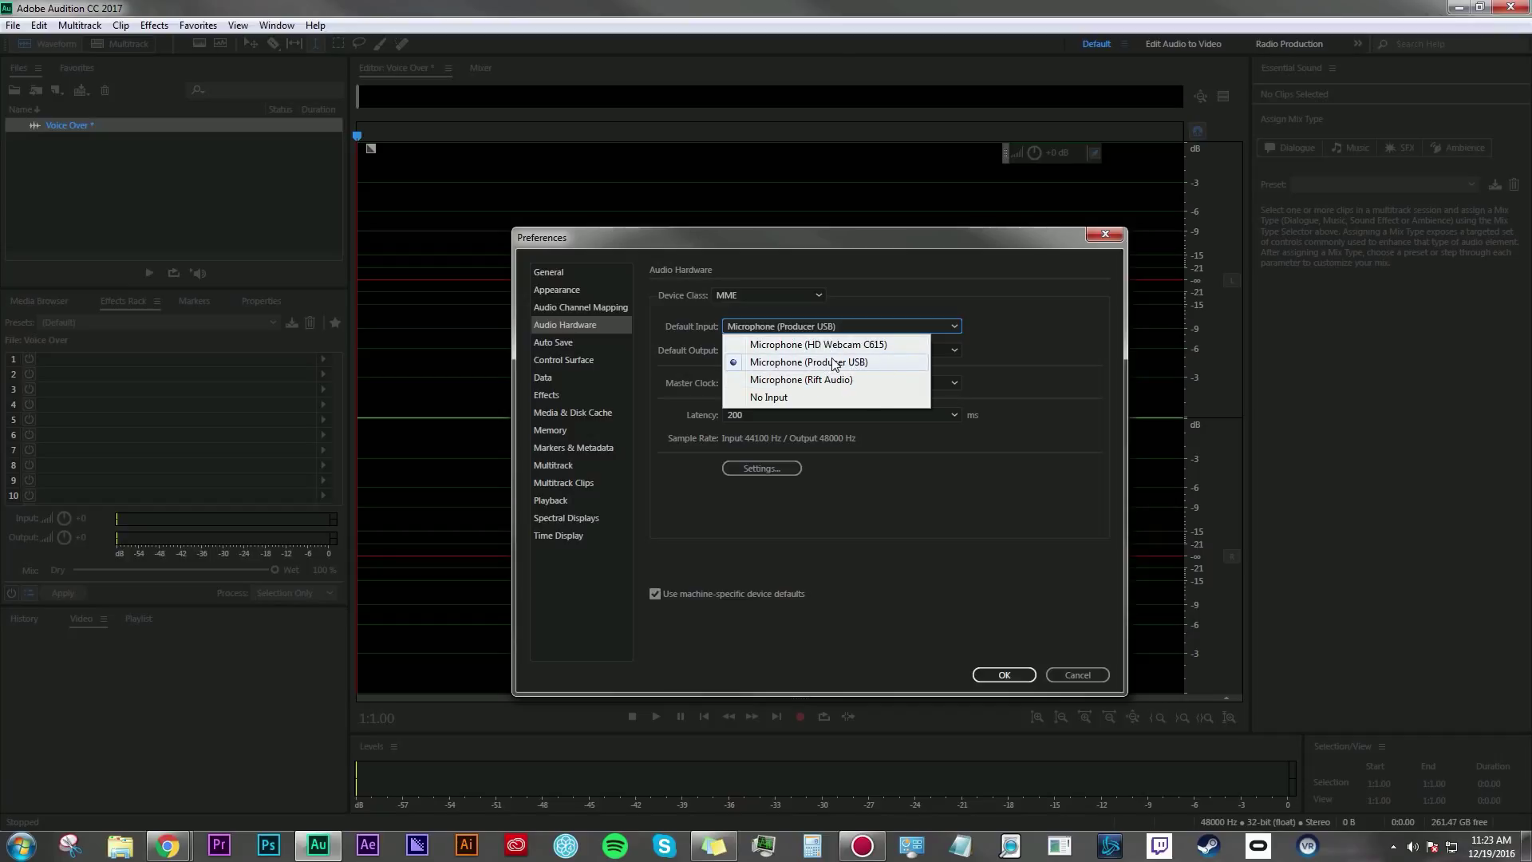
pyautogui.click(879, 365)
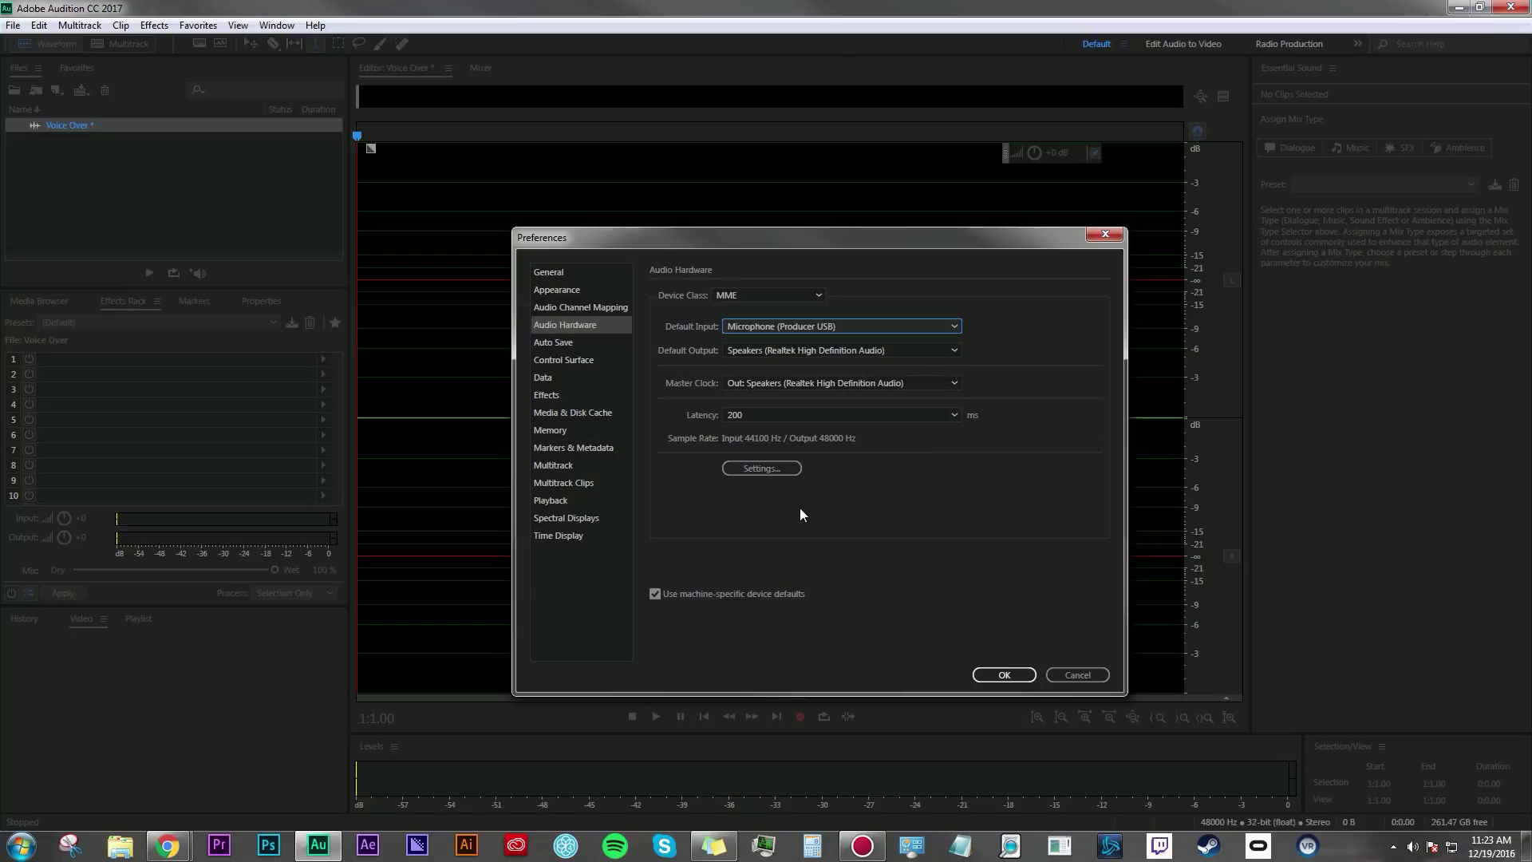
pyautogui.click(768, 472)
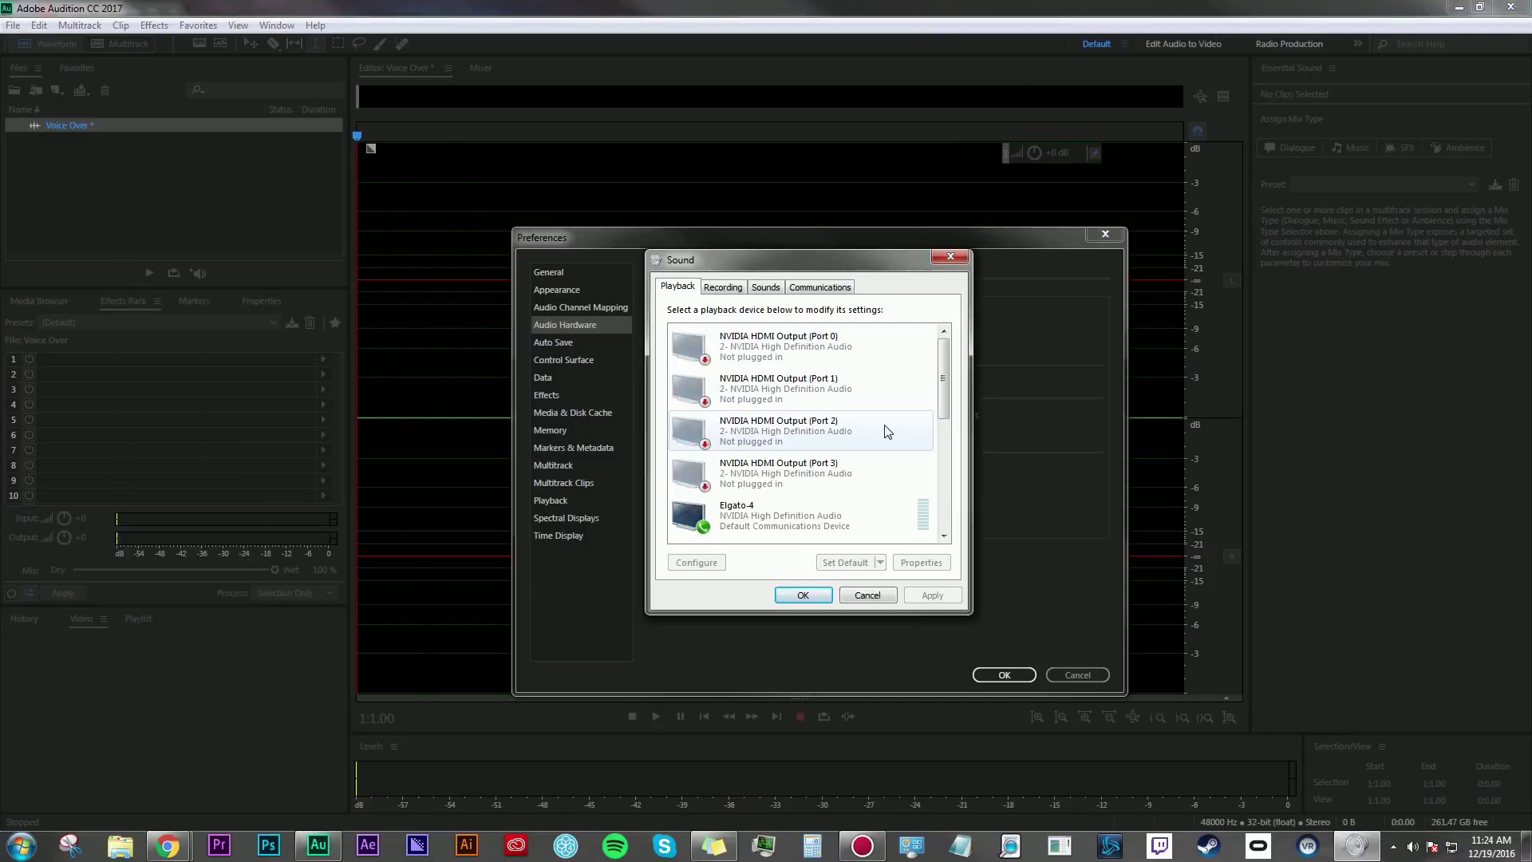
# Select Realtek Speakers as the playback device, then close Sound settings and Preferences
pyautogui.scroll(-1, 888, 431)
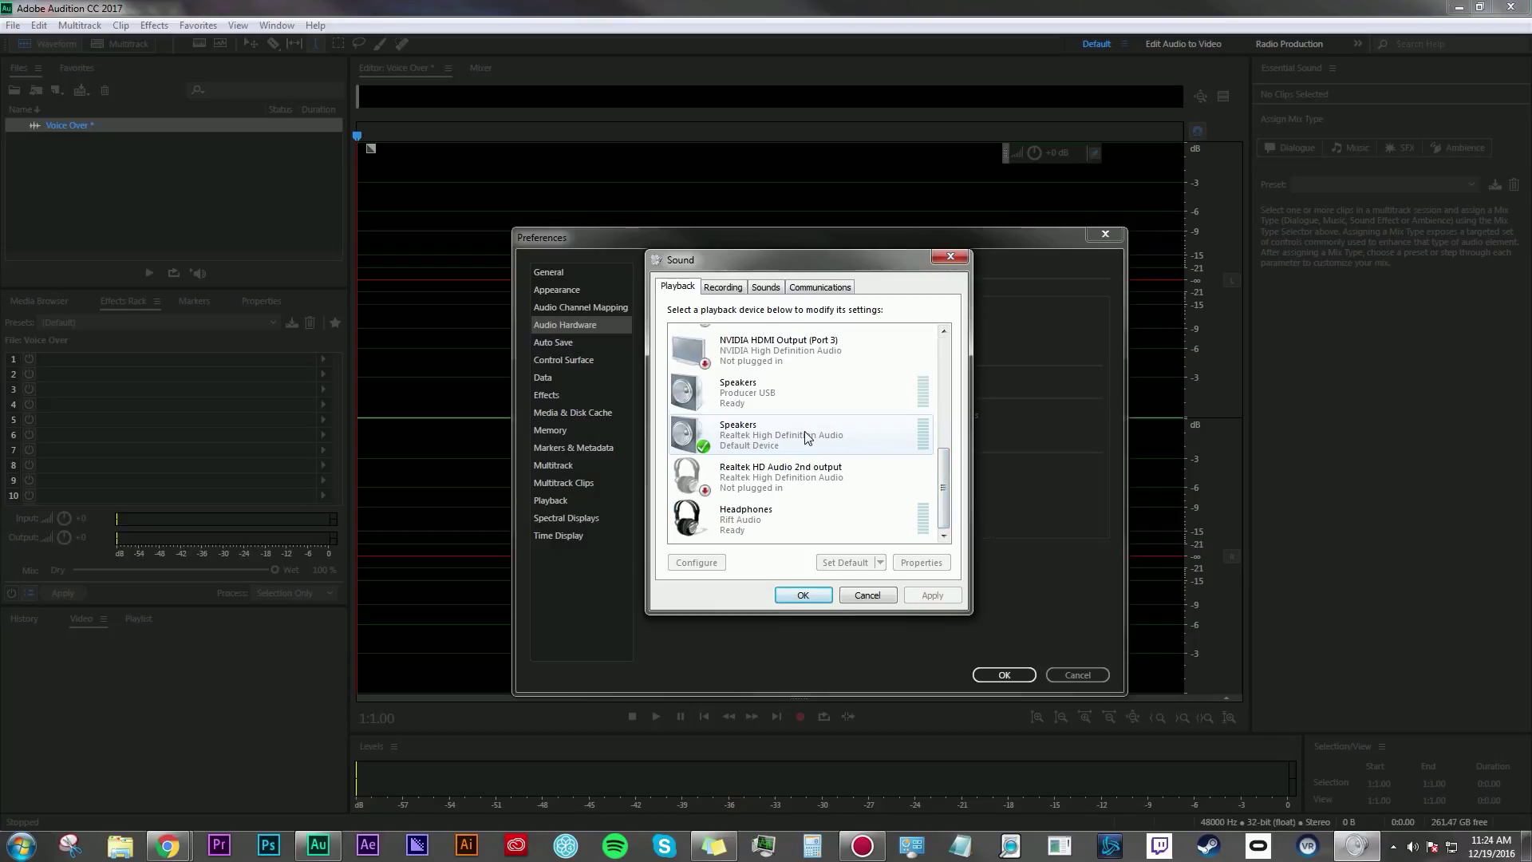
pyautogui.click(758, 447)
pyautogui.moveTo(943, 475); pyautogui.dragTo(946, 511)
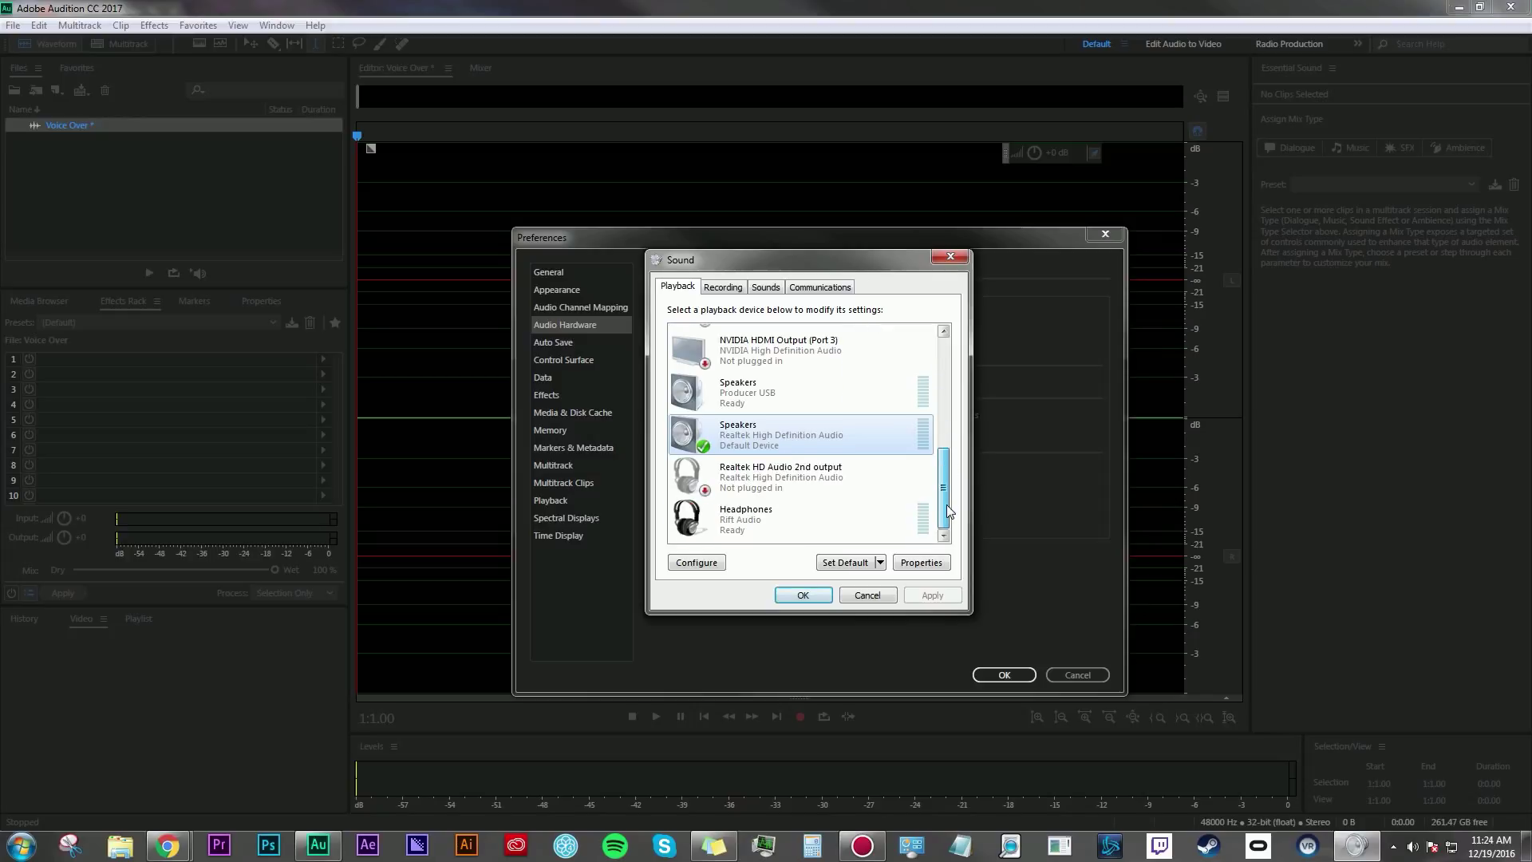
pyautogui.click(805, 595)
pyautogui.click(1007, 676)
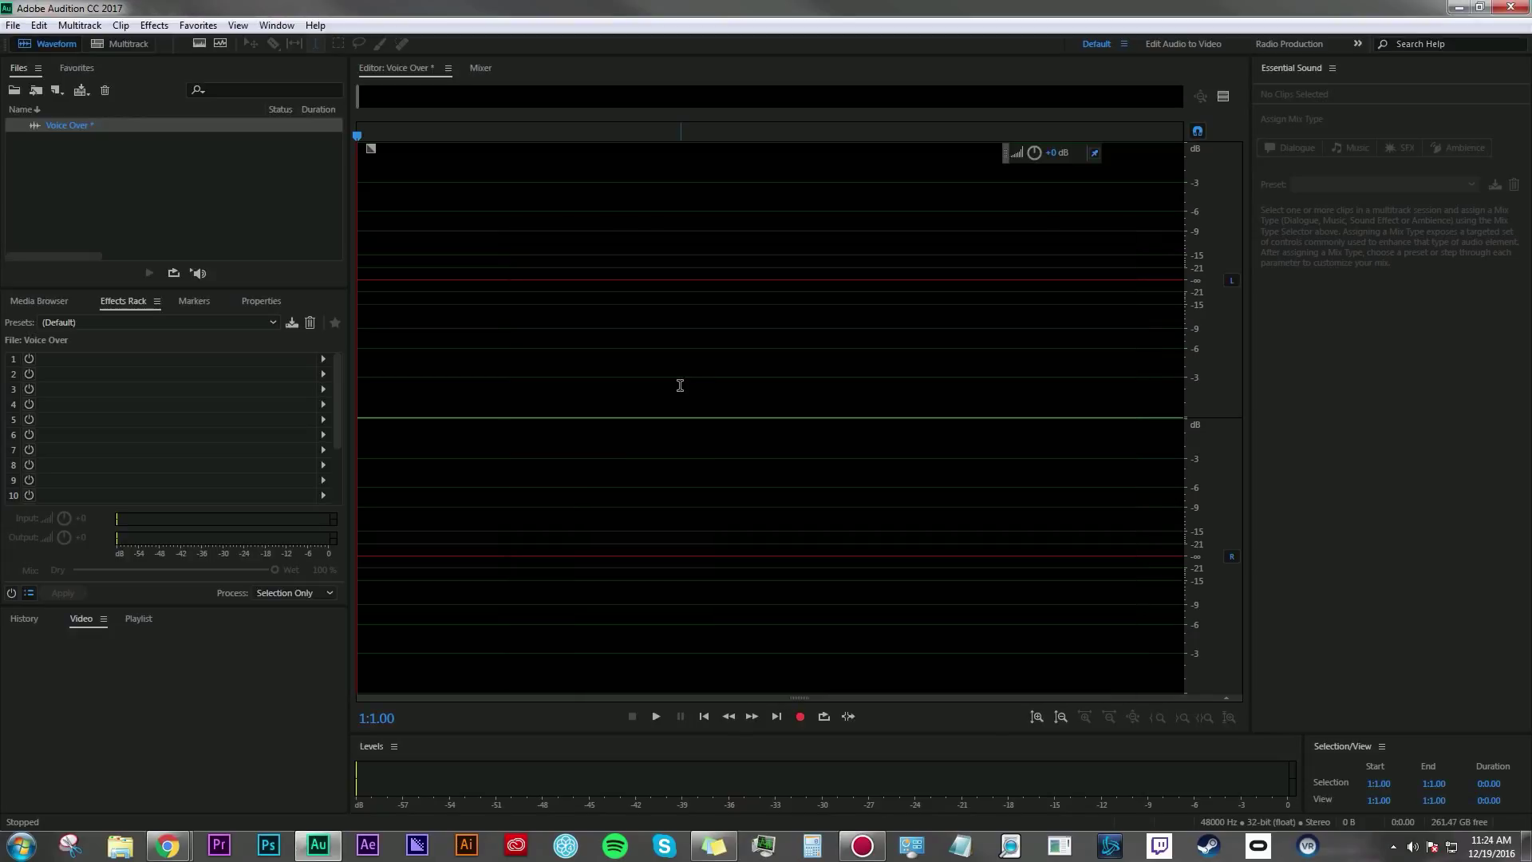
# Record a spoken take from the microphone, then play it back from just before the speech
pyautogui.click(806, 720)
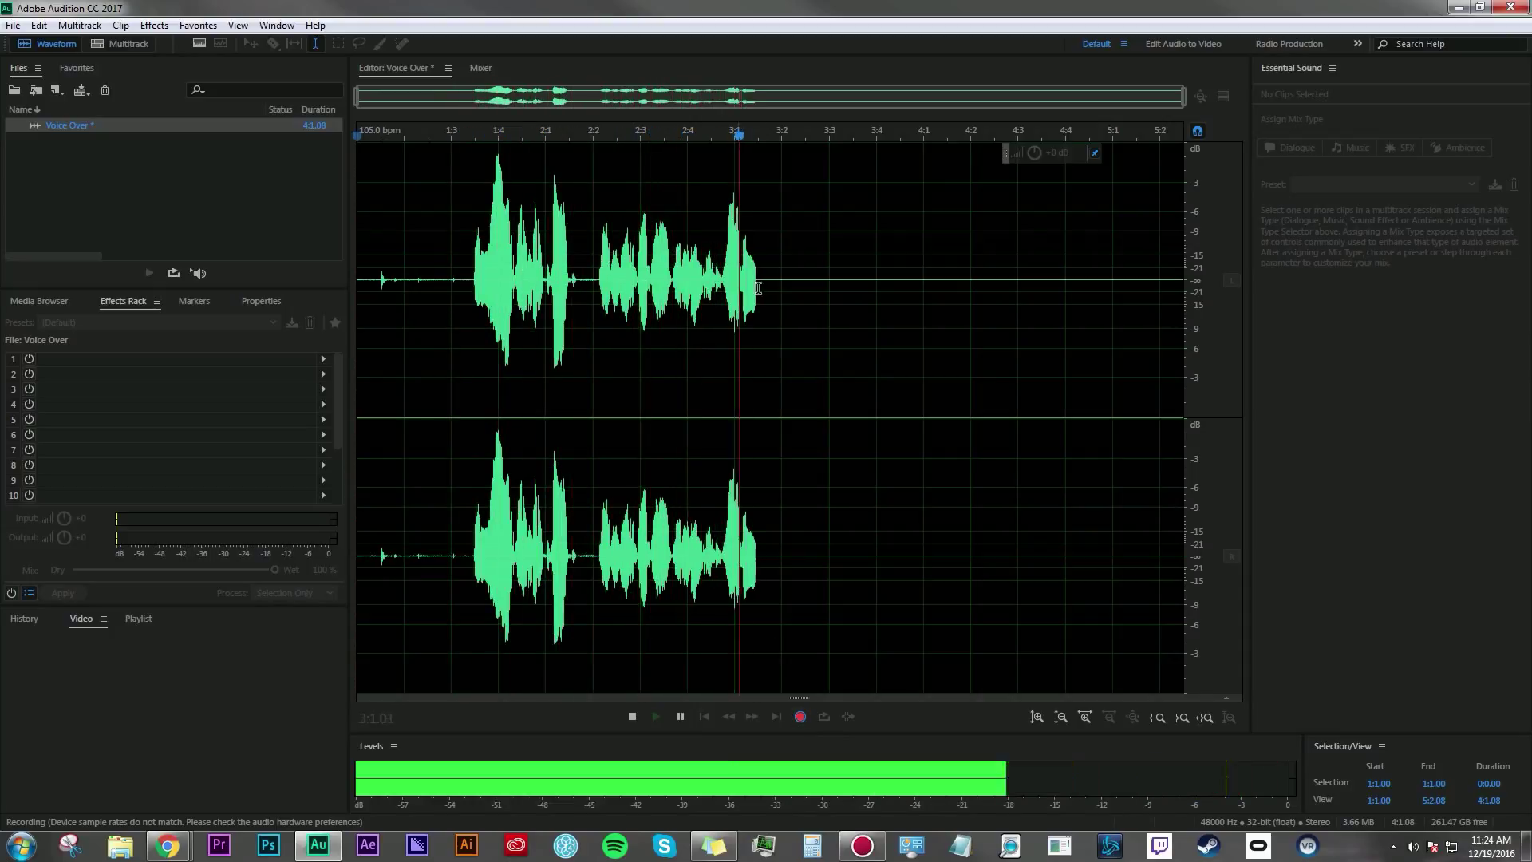
pyautogui.press('space')
pyautogui.click(495, 287)
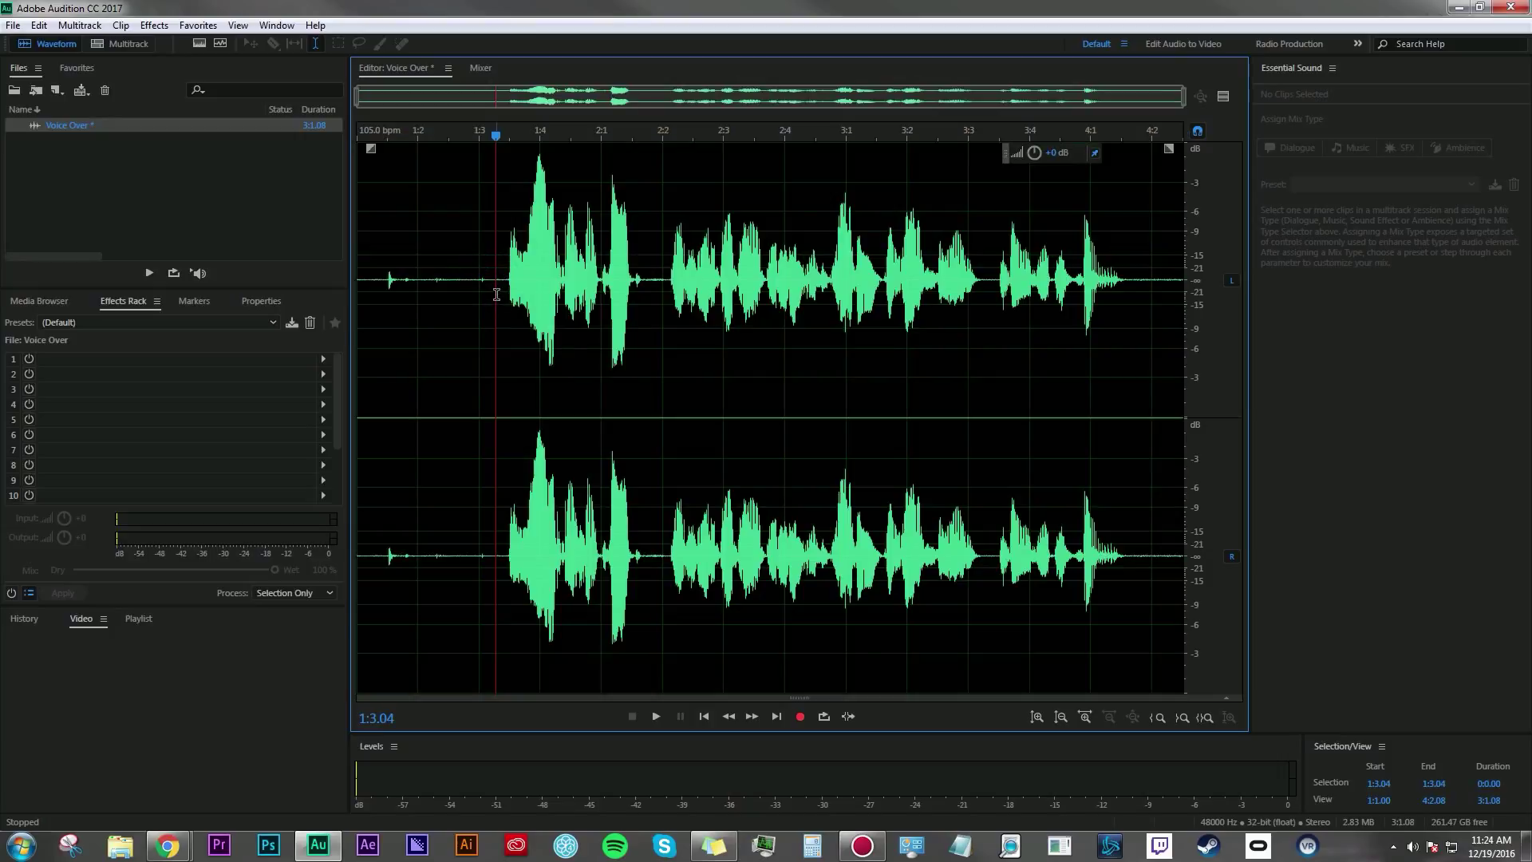
pyautogui.press('space')
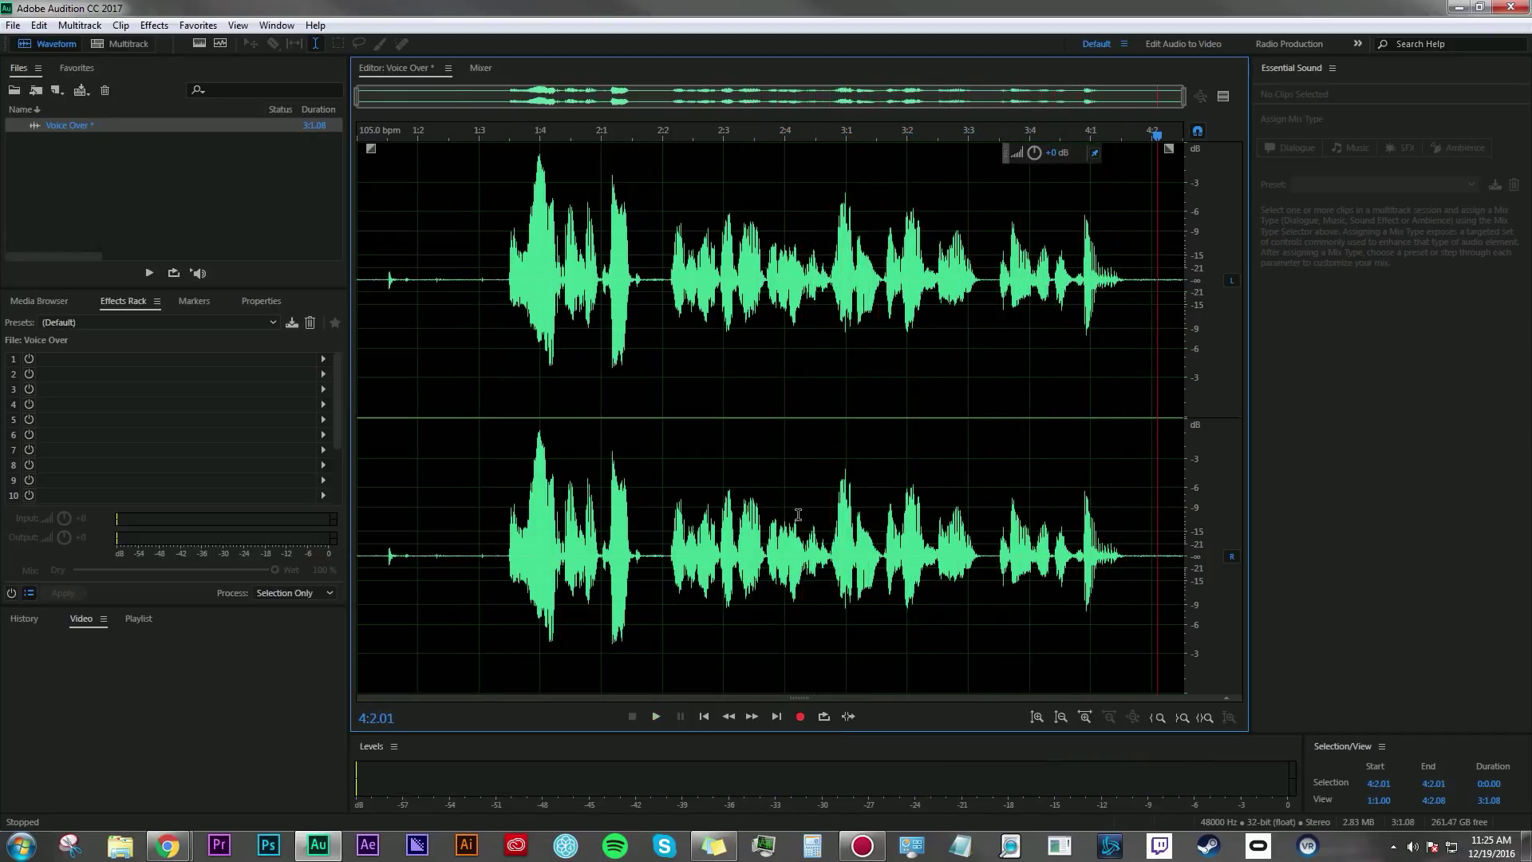
# Delete the quiet lead-in before the speech at the start of the recording
pyautogui.moveTo(471, 271); pyautogui.dragTo(330, 273)
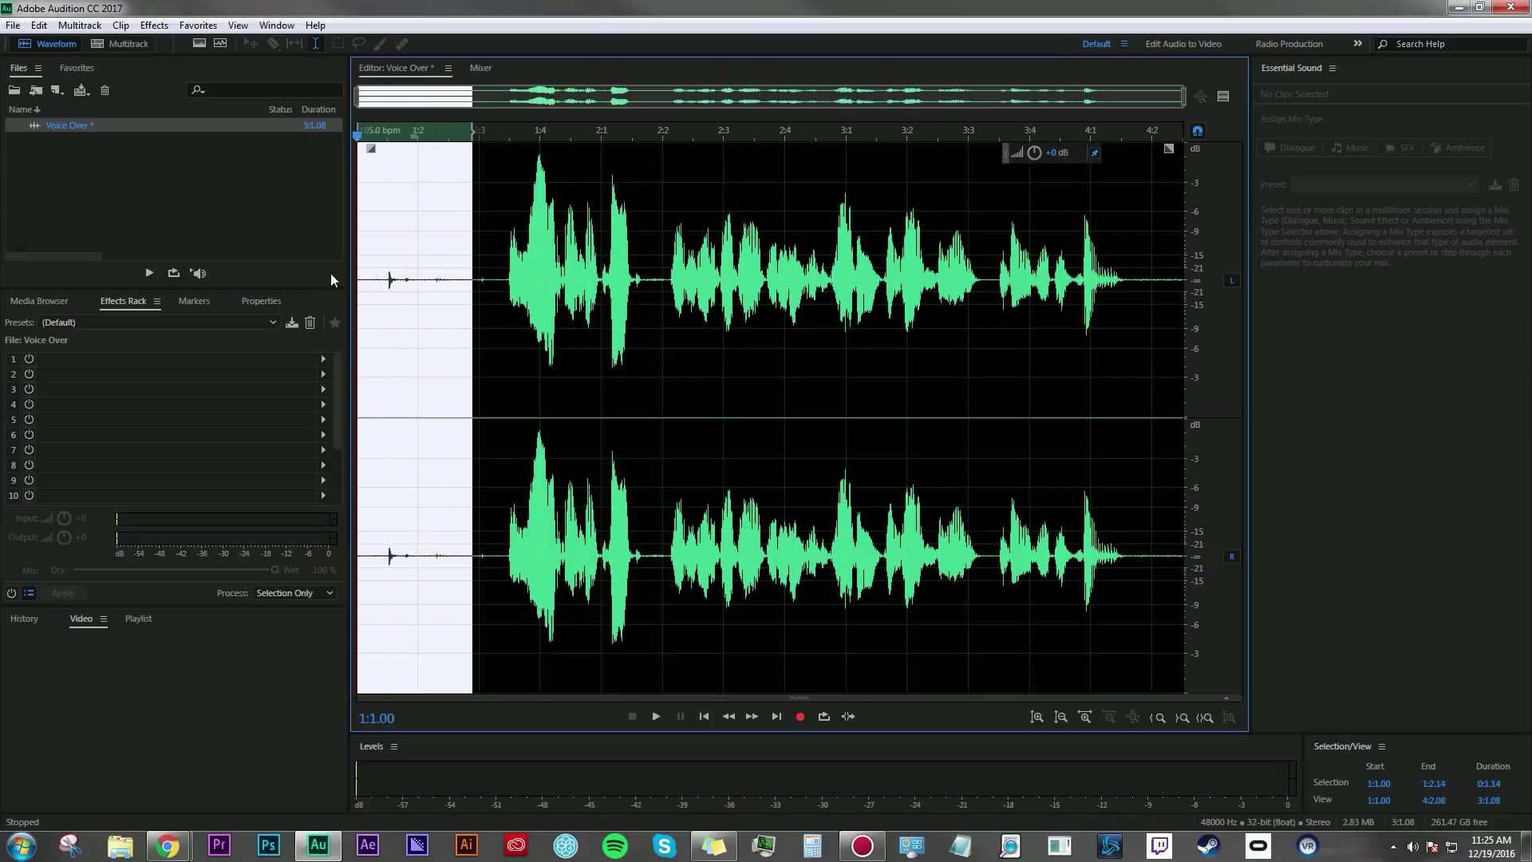
pyautogui.press('Delete')
pyautogui.moveTo(399, 268); pyautogui.dragTo(515, 267)
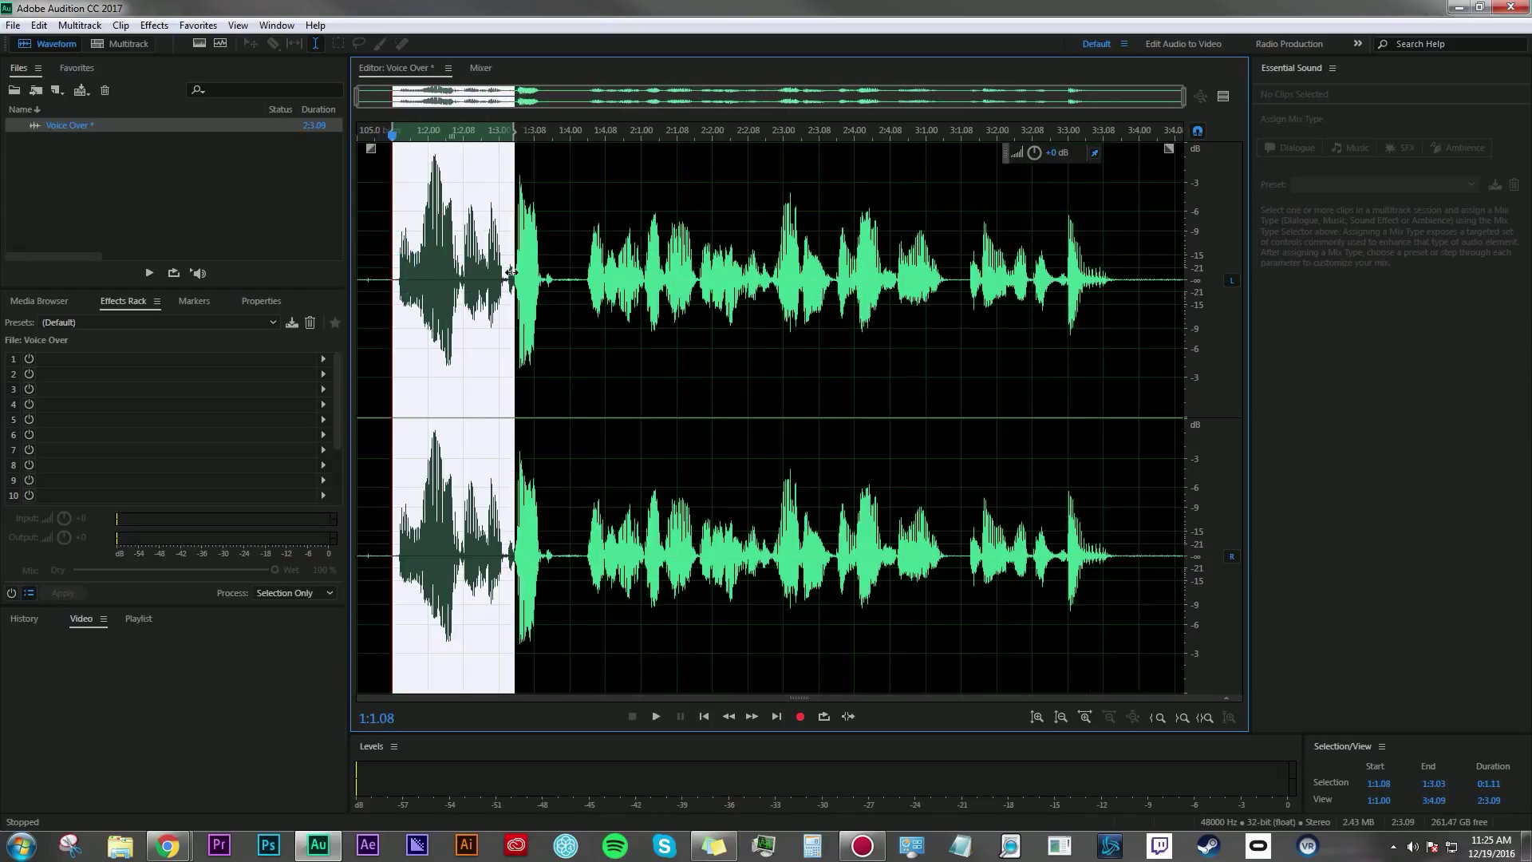
pyautogui.click(586, 279)
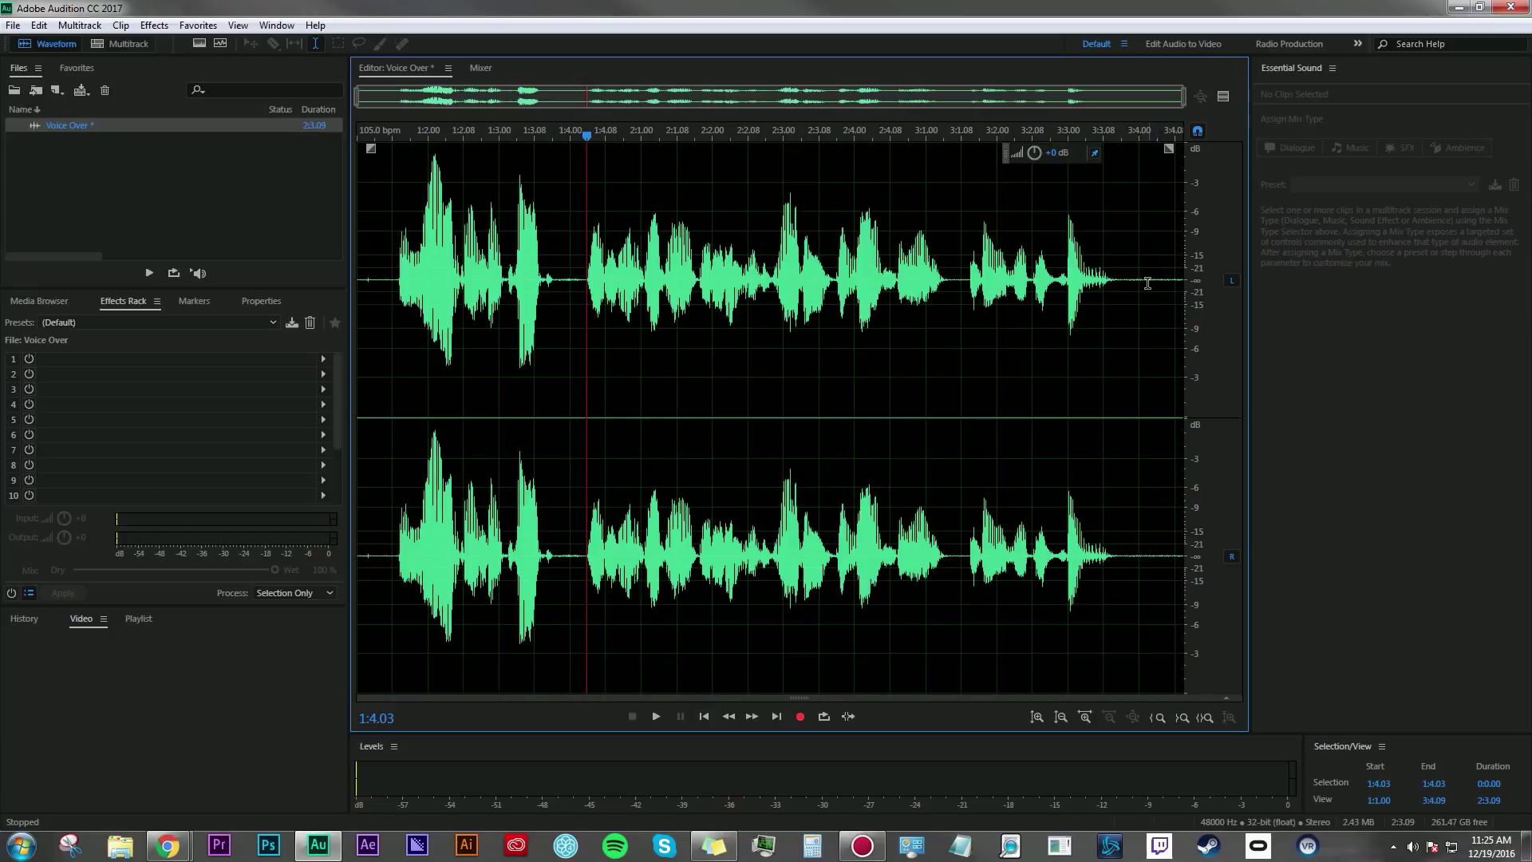
# Delete the trailing audio after the last words, leaving the recording at 2:2.12
pyautogui.moveTo(1121, 280); pyautogui.dragTo(1185, 280)
pyautogui.press('Delete')
pyautogui.click(103, 359)
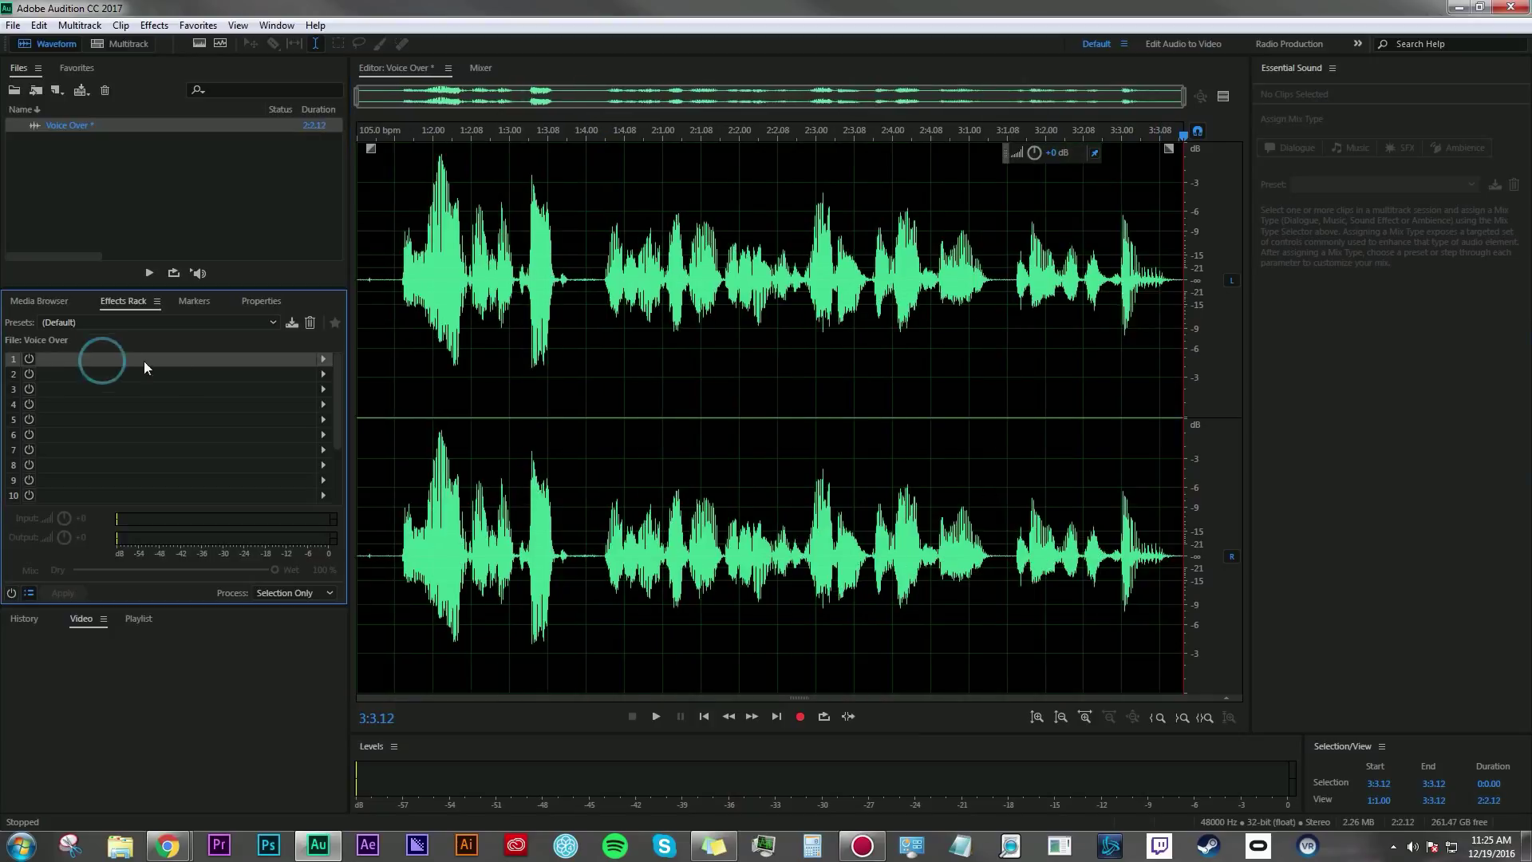
pyautogui.click(323, 359)
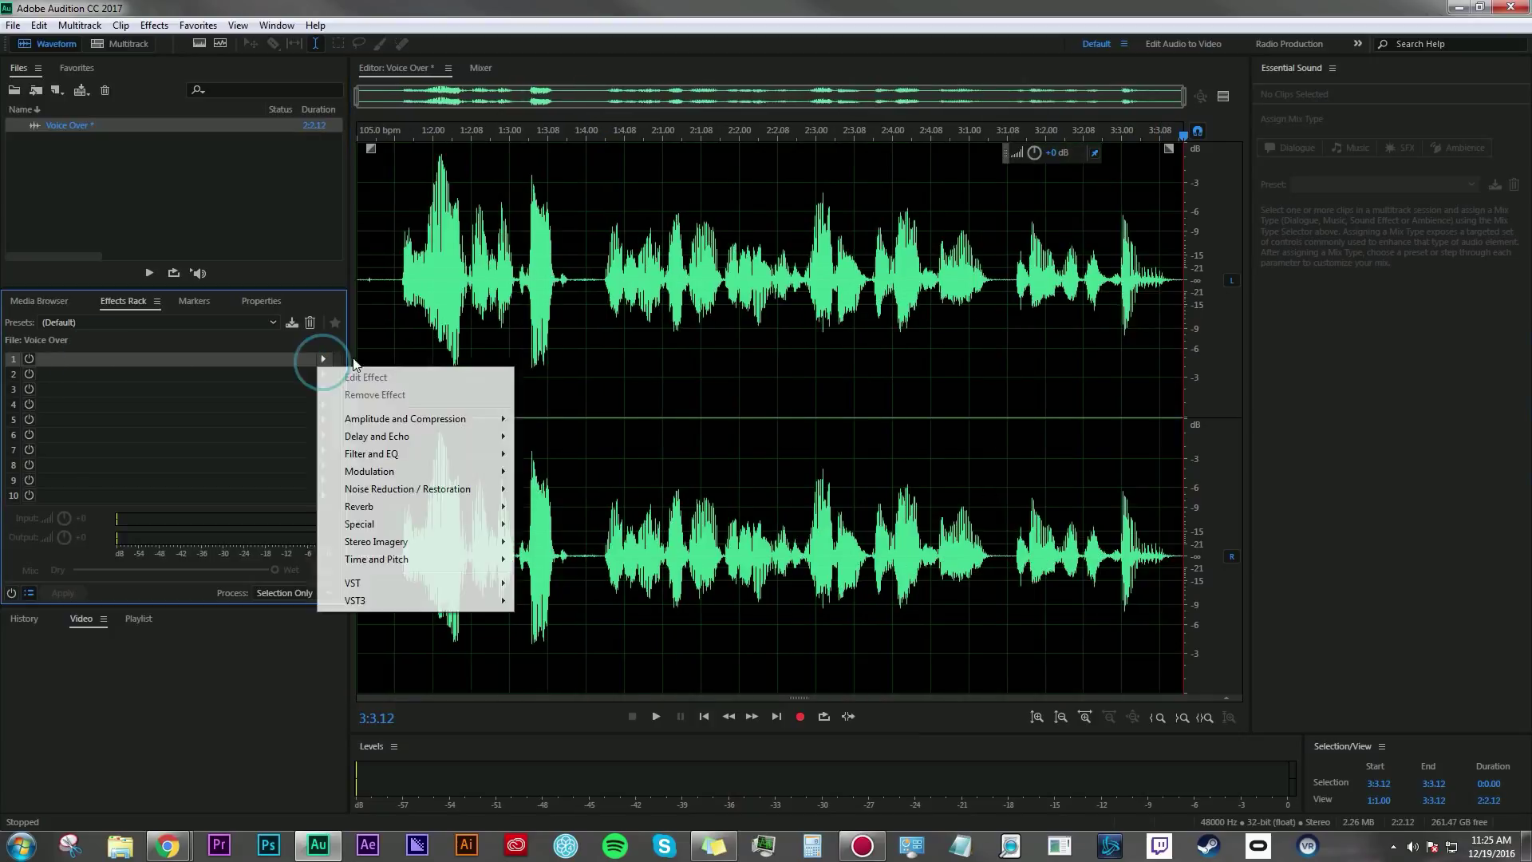
pyautogui.click(256, 667)
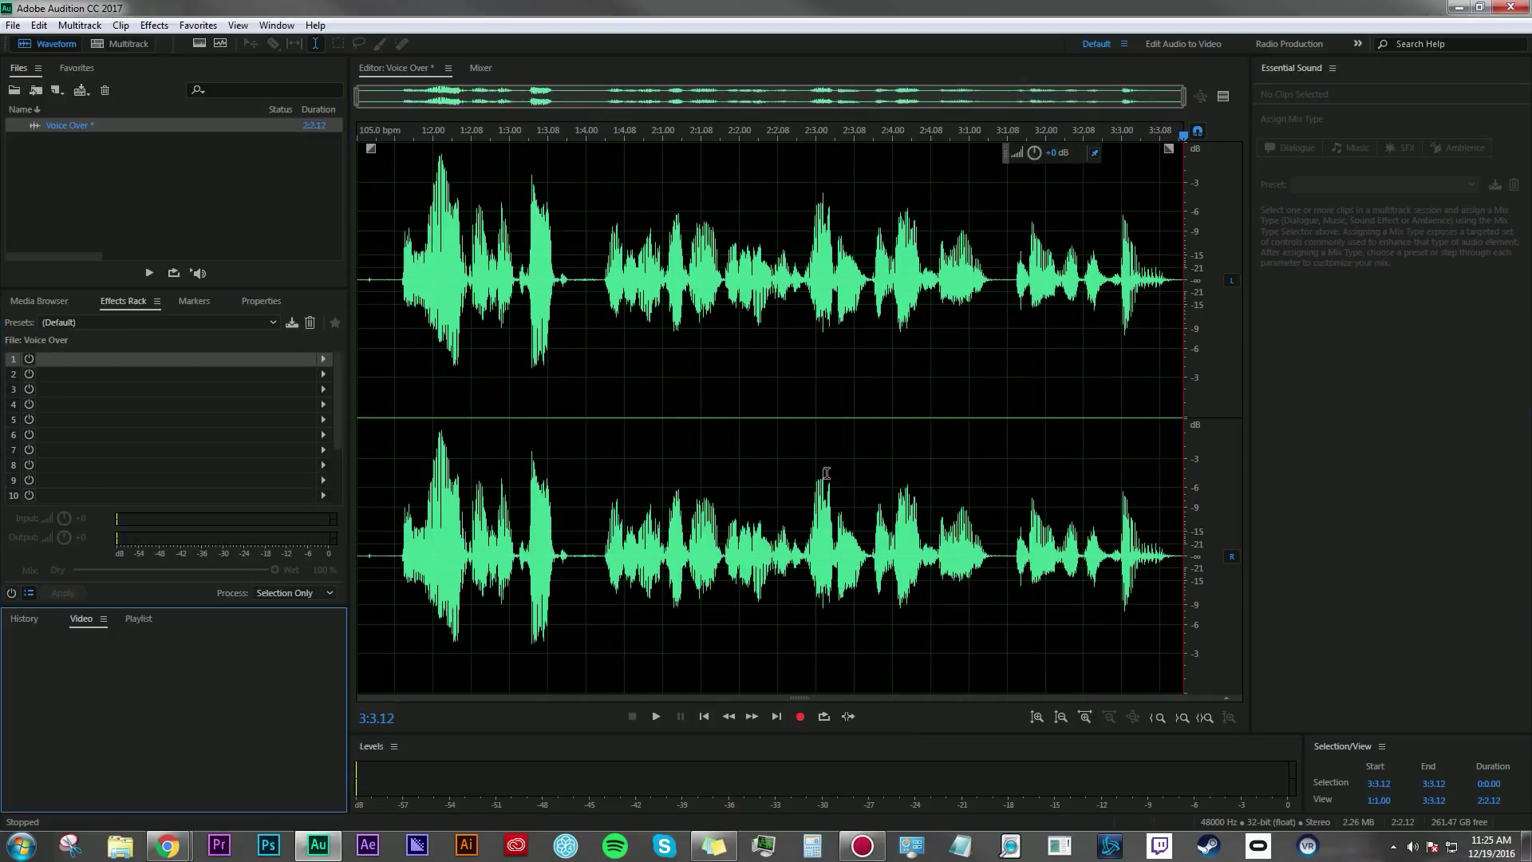
pyautogui.click(610, 414)
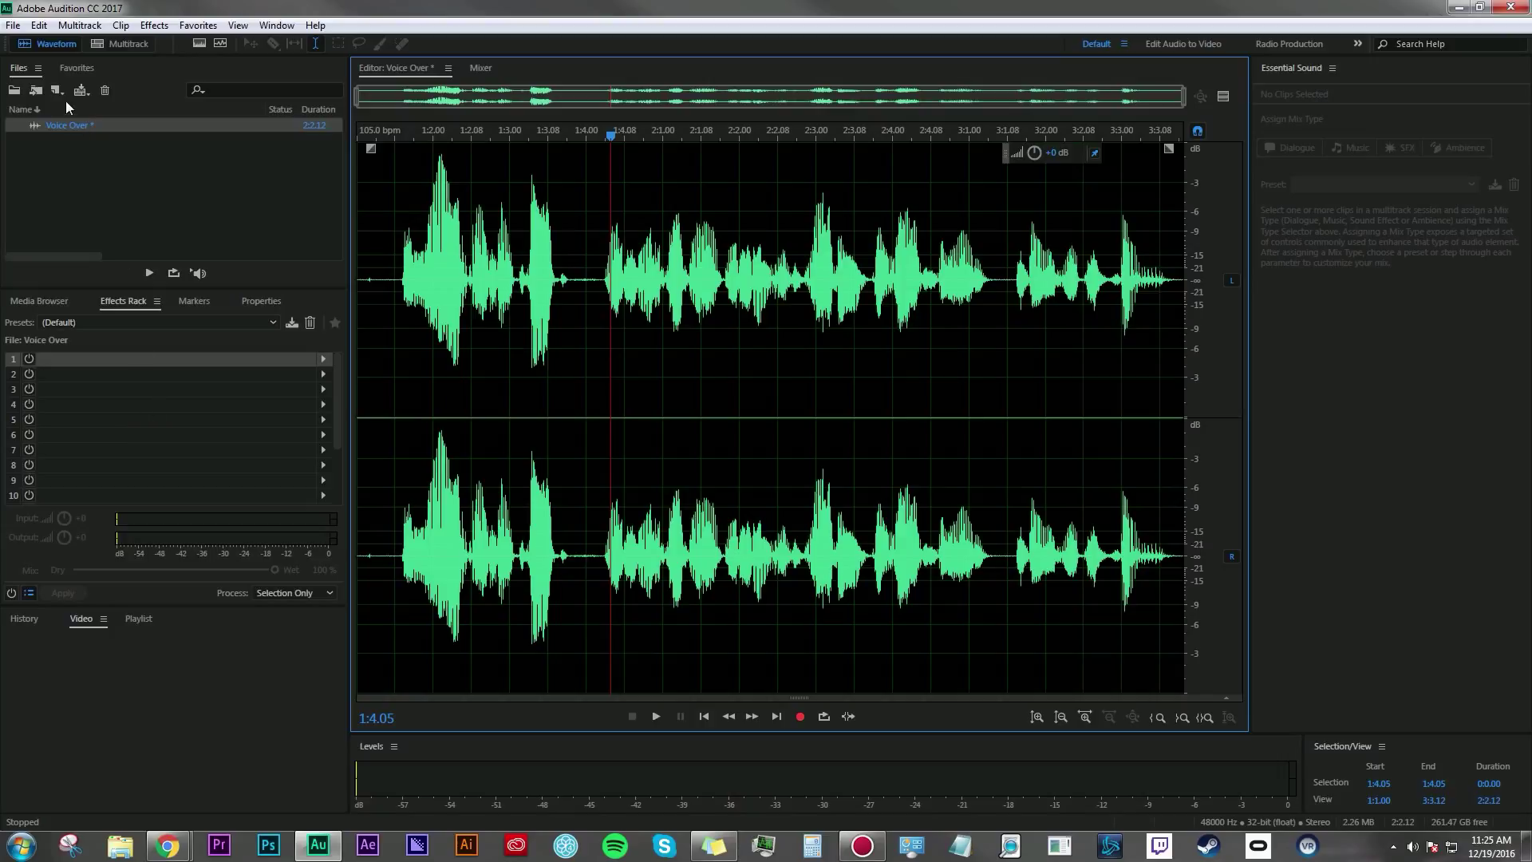
# Export the trimmed recording as Voice Over.wav, a 24-bit stereo Wave PCM file, to Documents
pyautogui.click(18, 26)
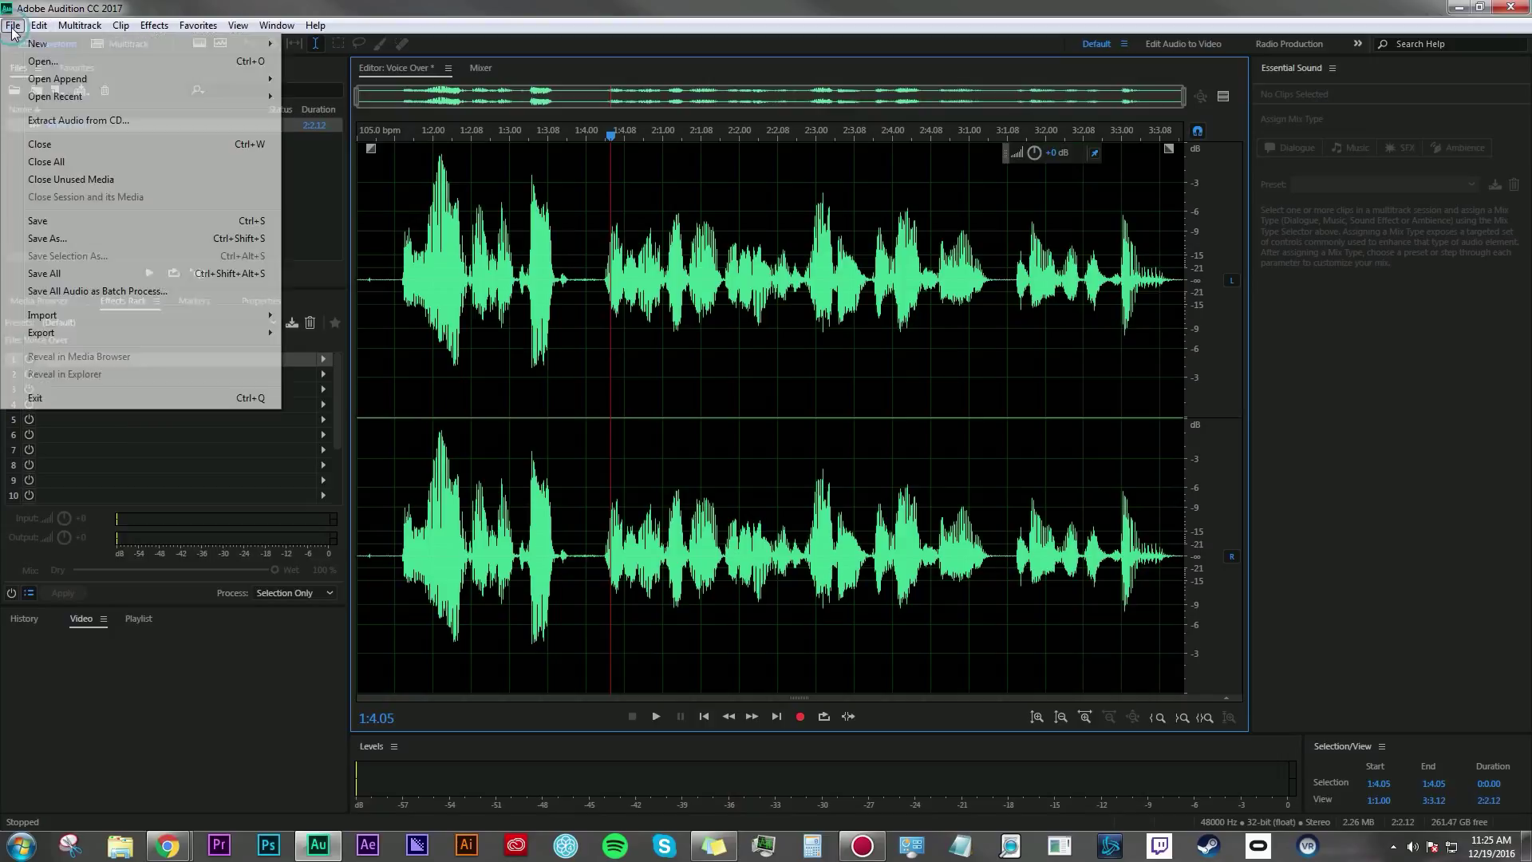
pyautogui.click(72, 334)
pyautogui.click(412, 337)
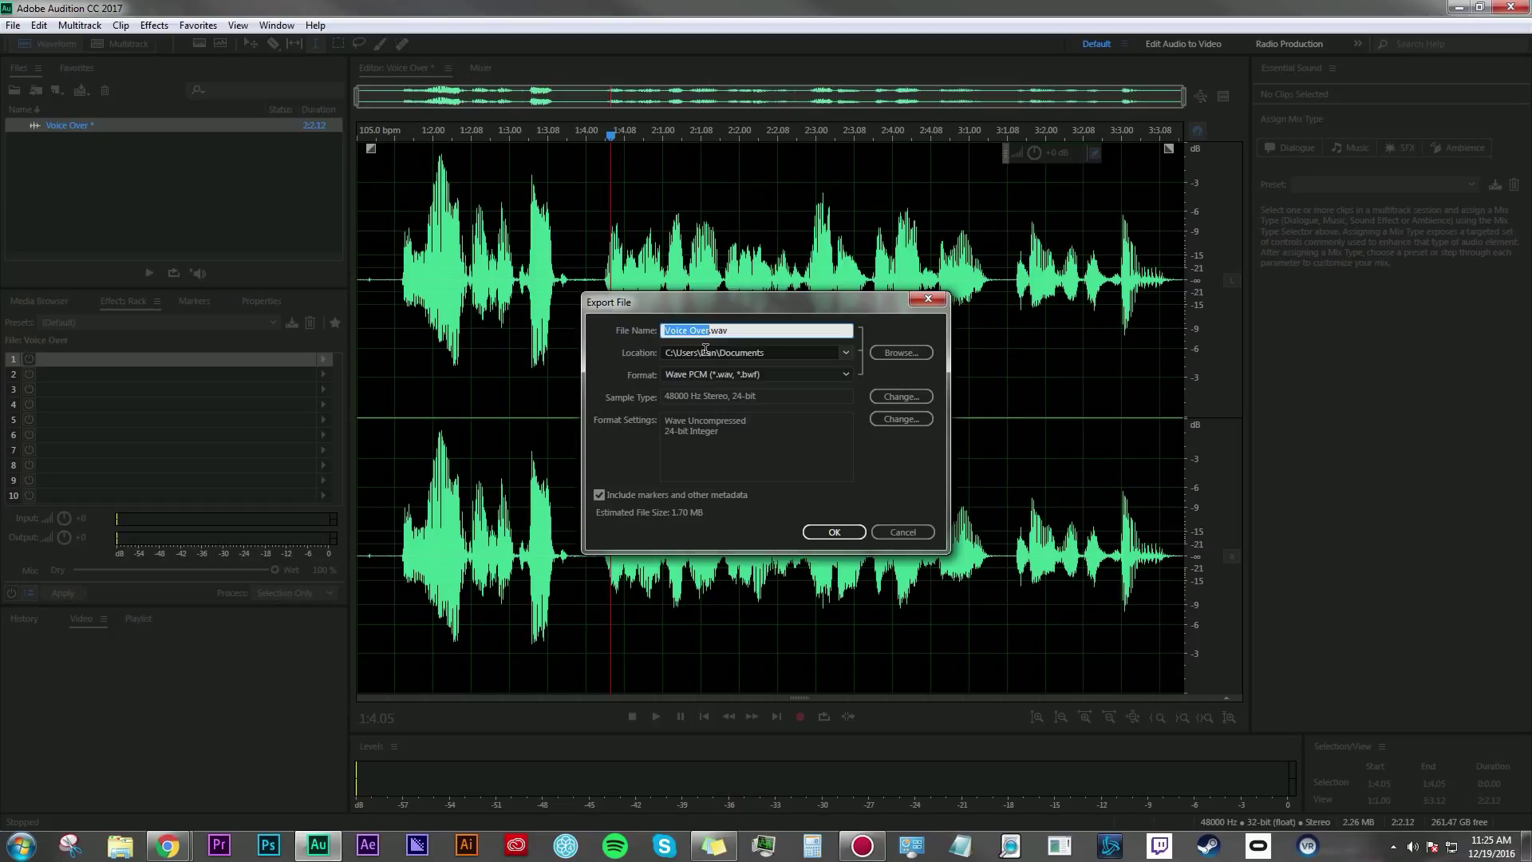
pyautogui.click(832, 529)
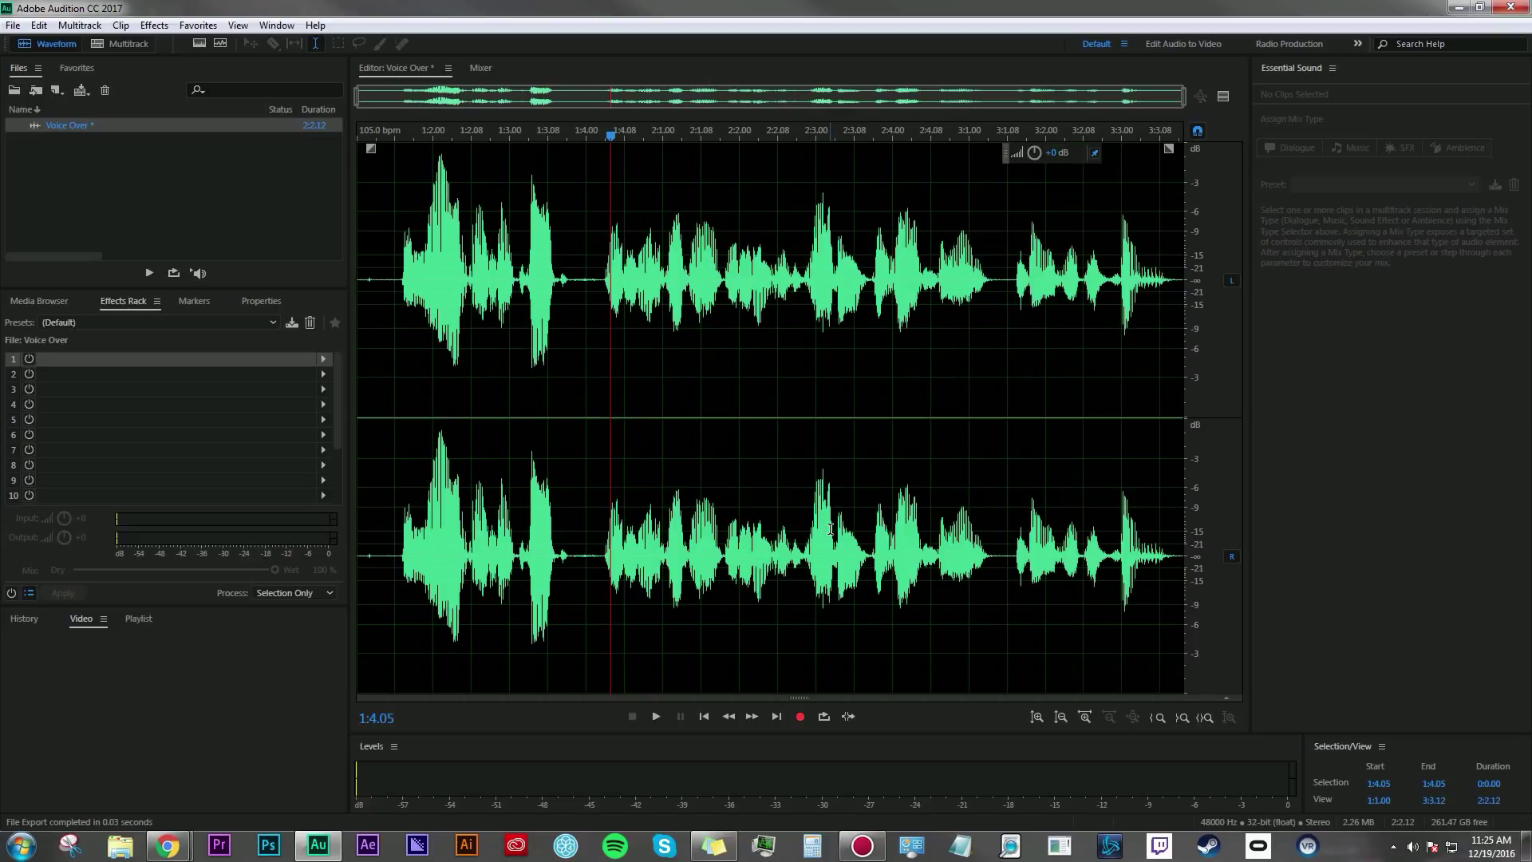